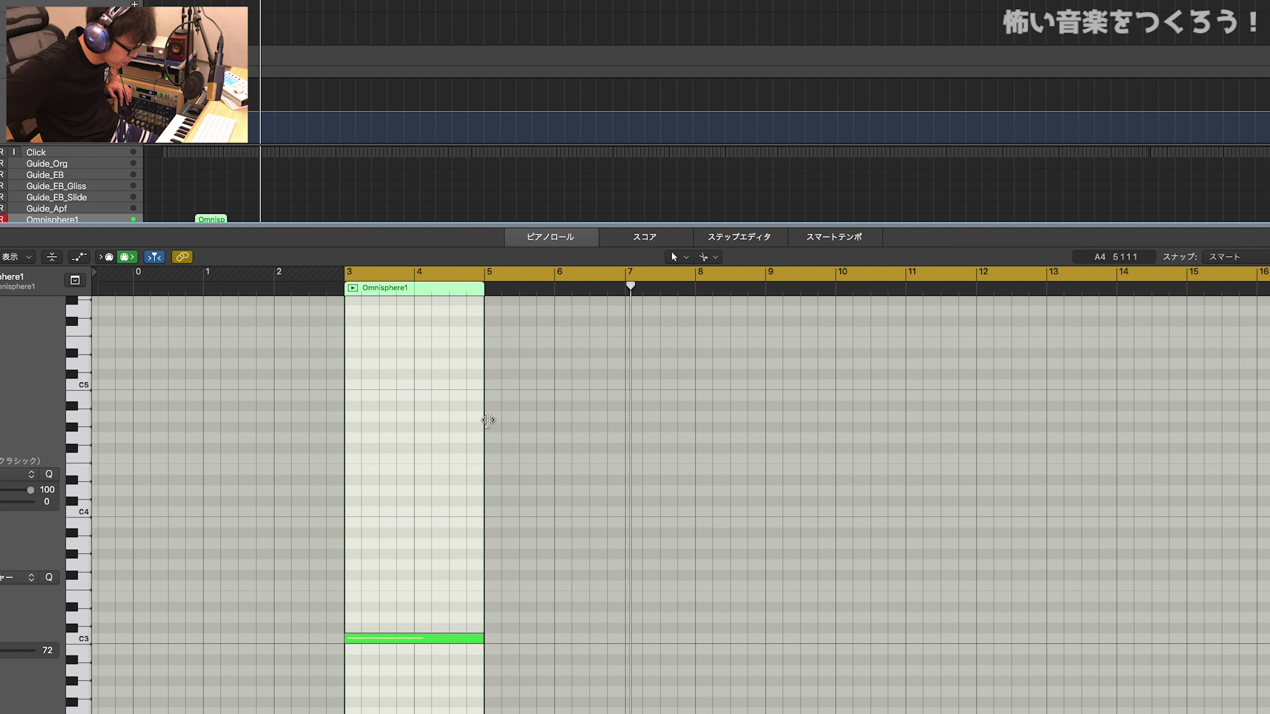
Step: Transpose the Omnisphere1 note up an octave to C4 and lengthen both its region and the note to beyond bar 18
left_click(791, 512)
key("alt+shift+Up")
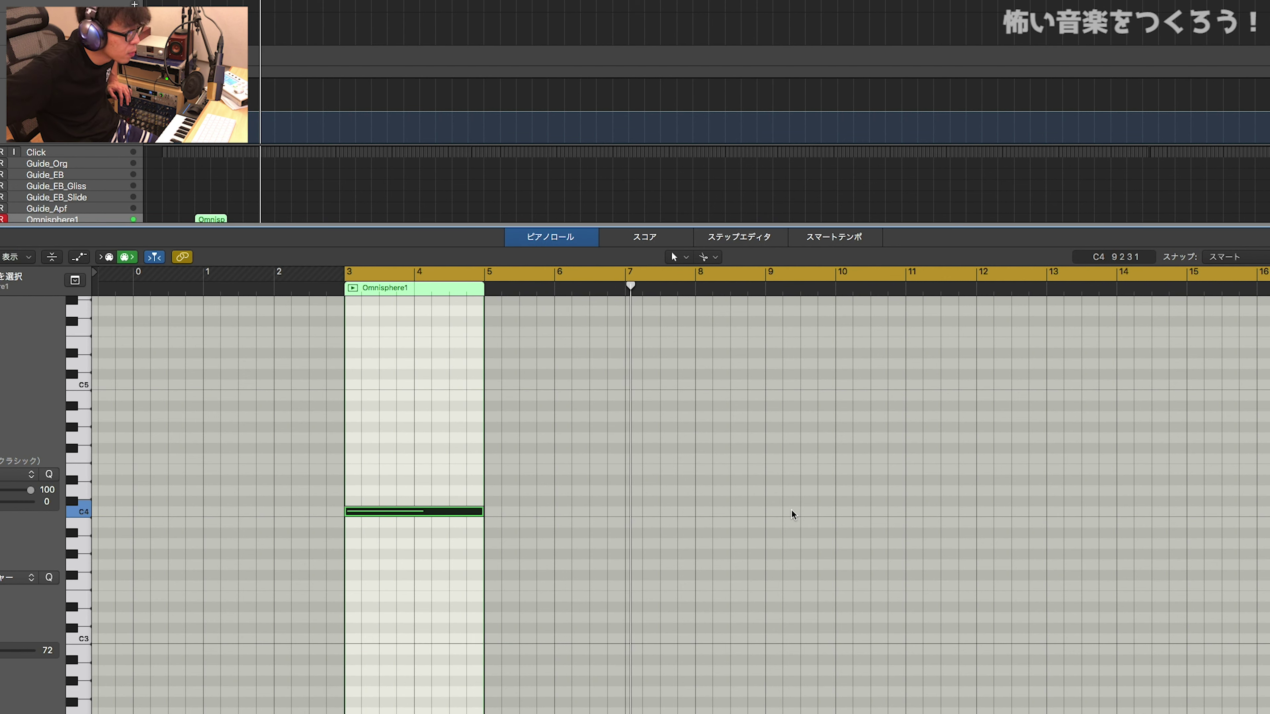
left_click_drag(521, 405, 1266, 416)
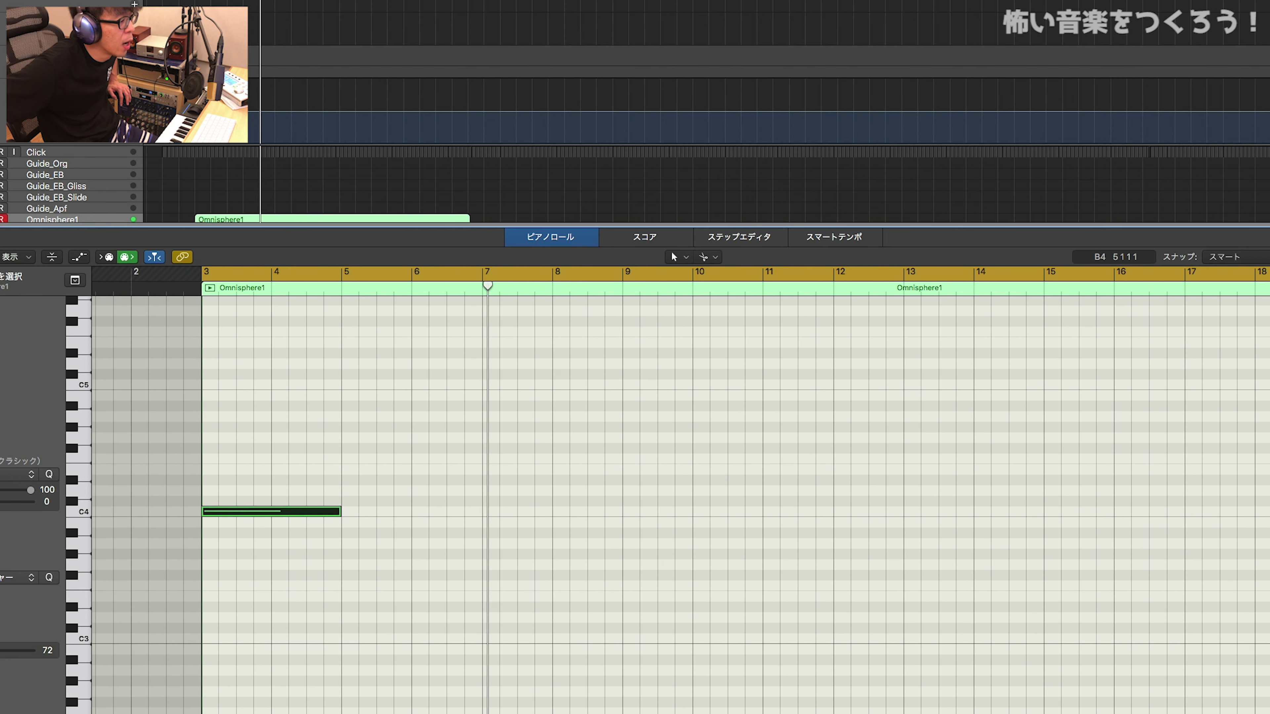
key("shift+backslash")
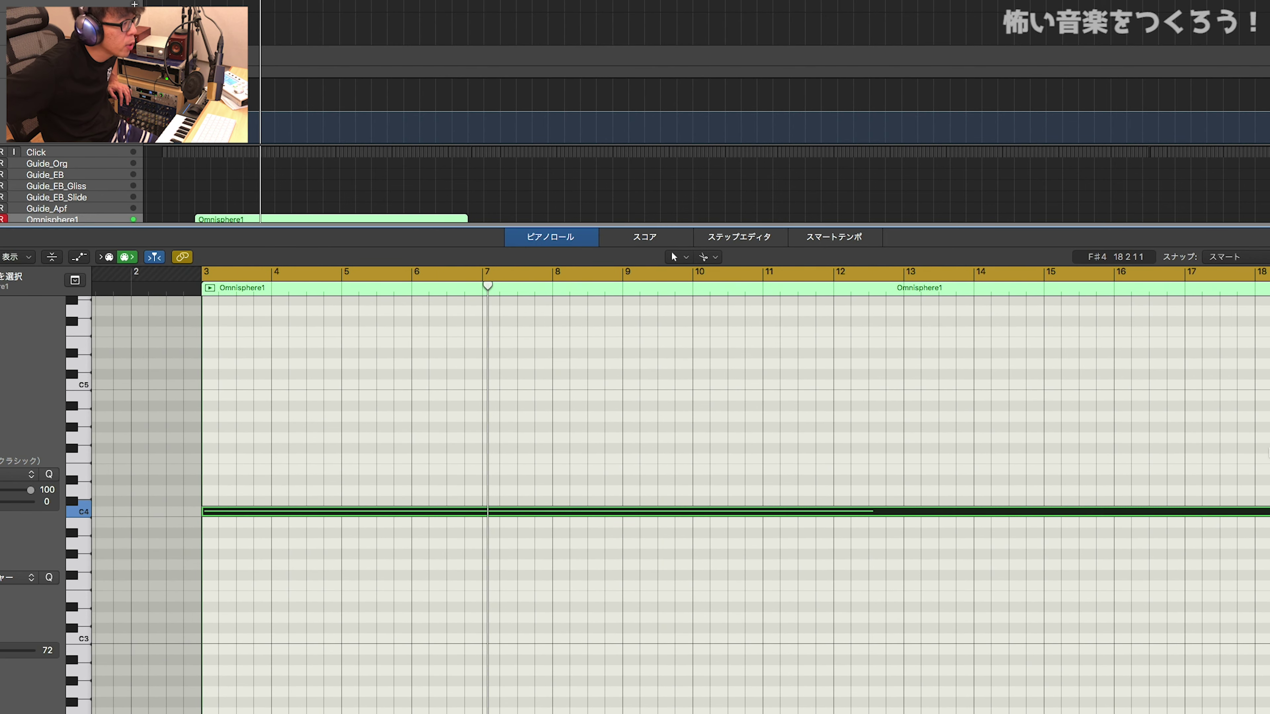
key("p")
Step: Record a short part on the Omnisphere2 track while the Omnisphere1 drone plays
left_click(101, 230)
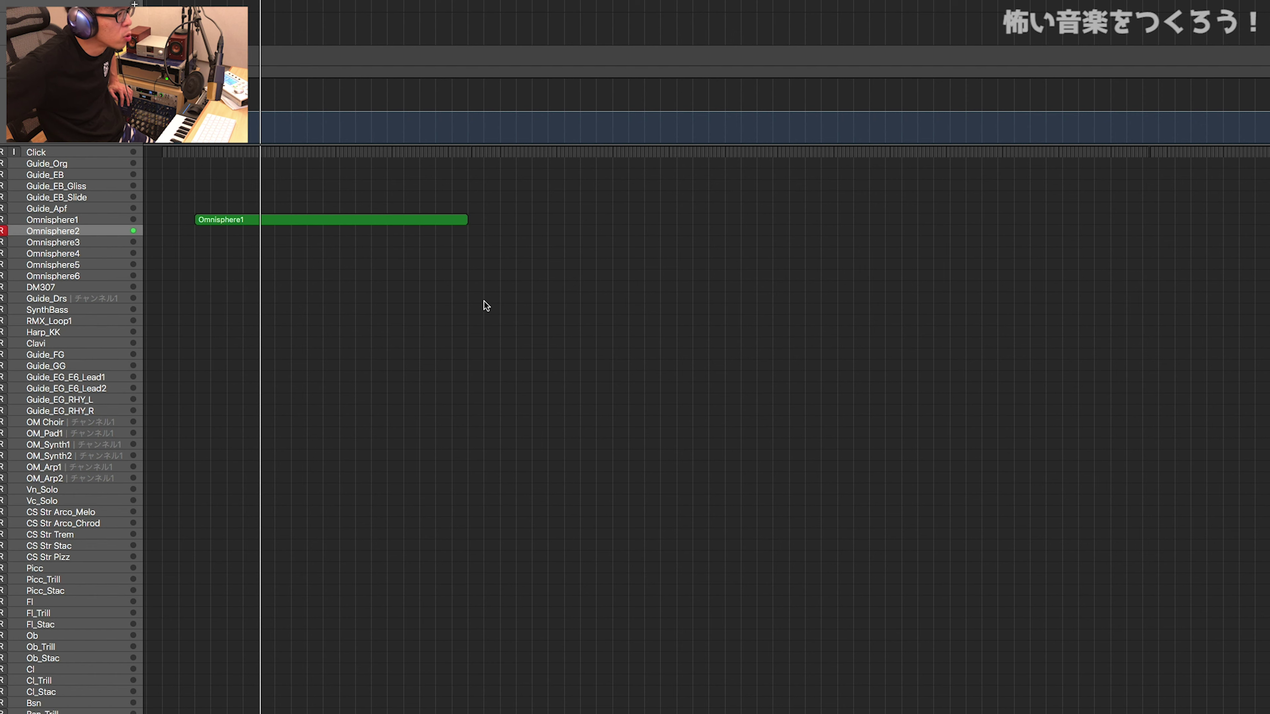
key("space")
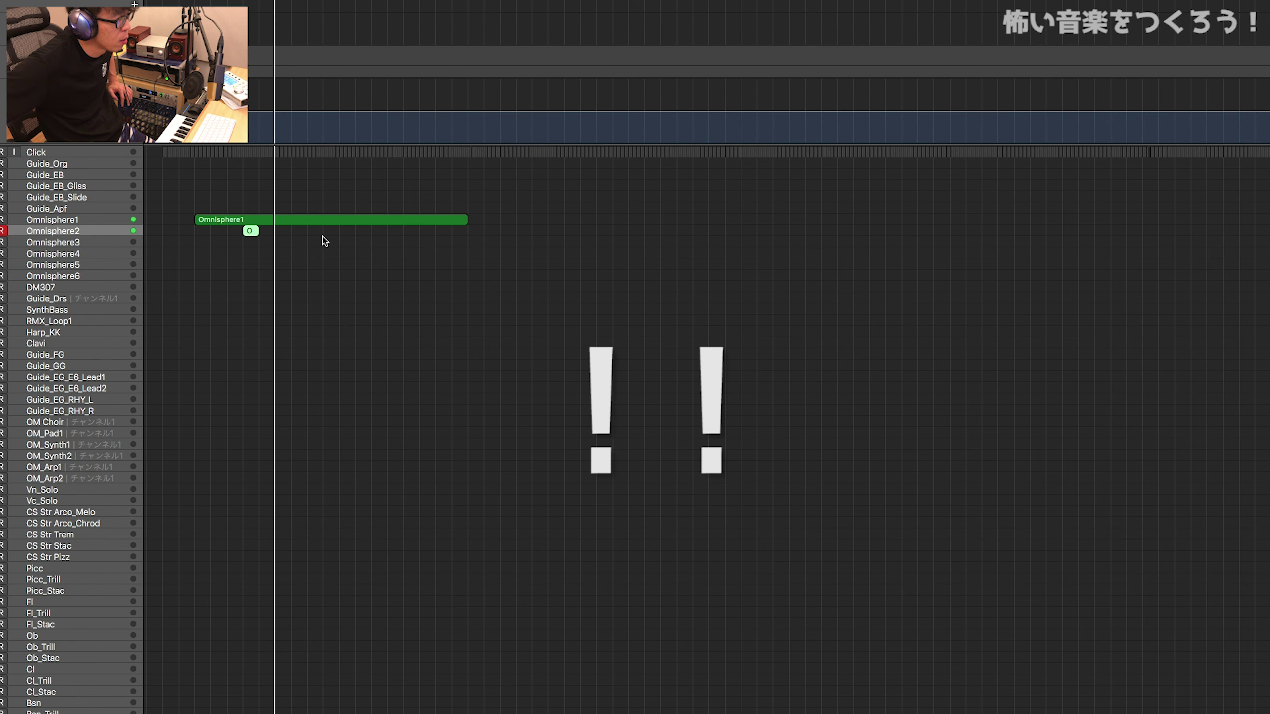
Step: Transpose the long note in the Omnisphere1 region down an octave to C3, then close the note editor
double_click(257, 219)
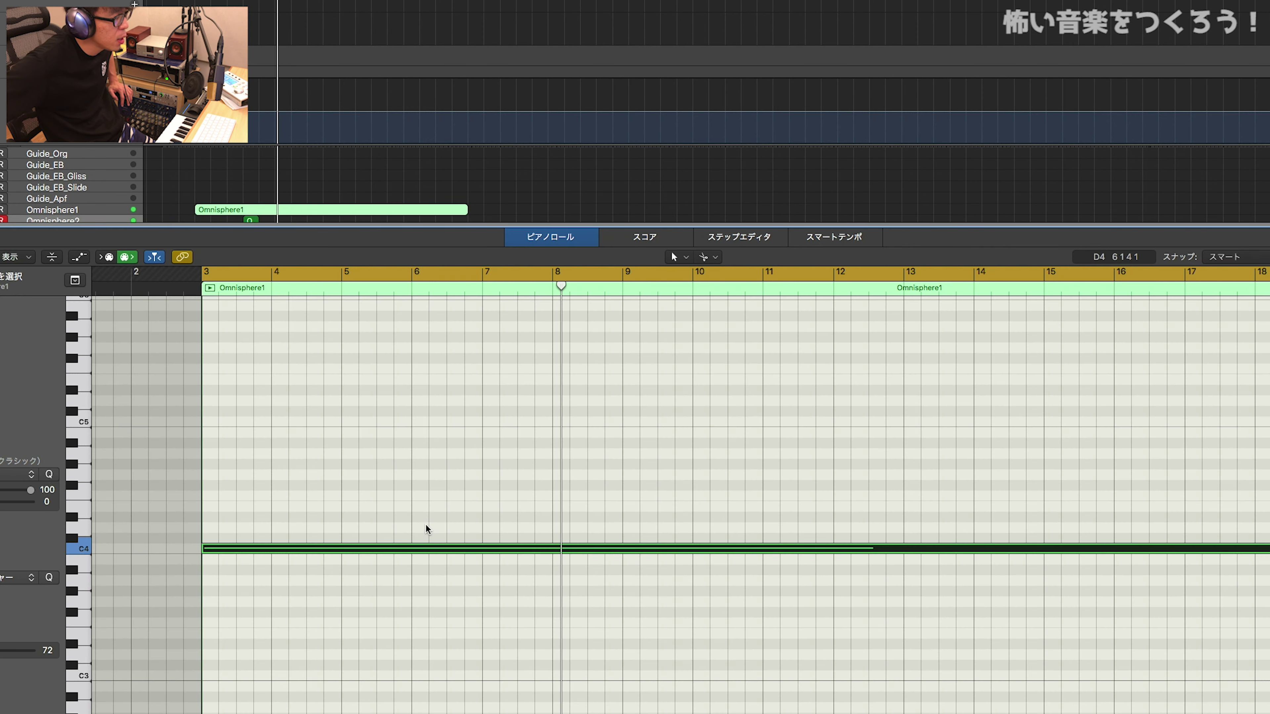
key("alt+shift+Down")
key("p")
left_click(426, 523)
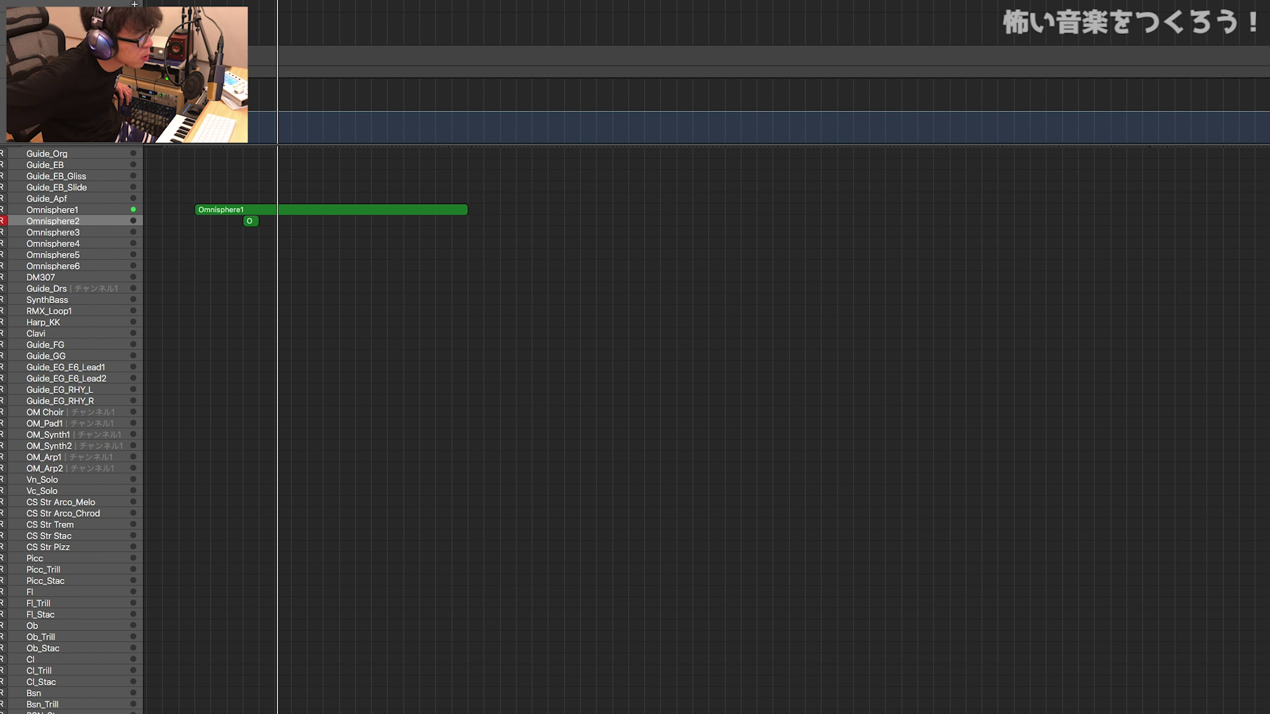
Step: Play the song from the start and capture the performance on the Omnisphere3 track as a region
key("Return")
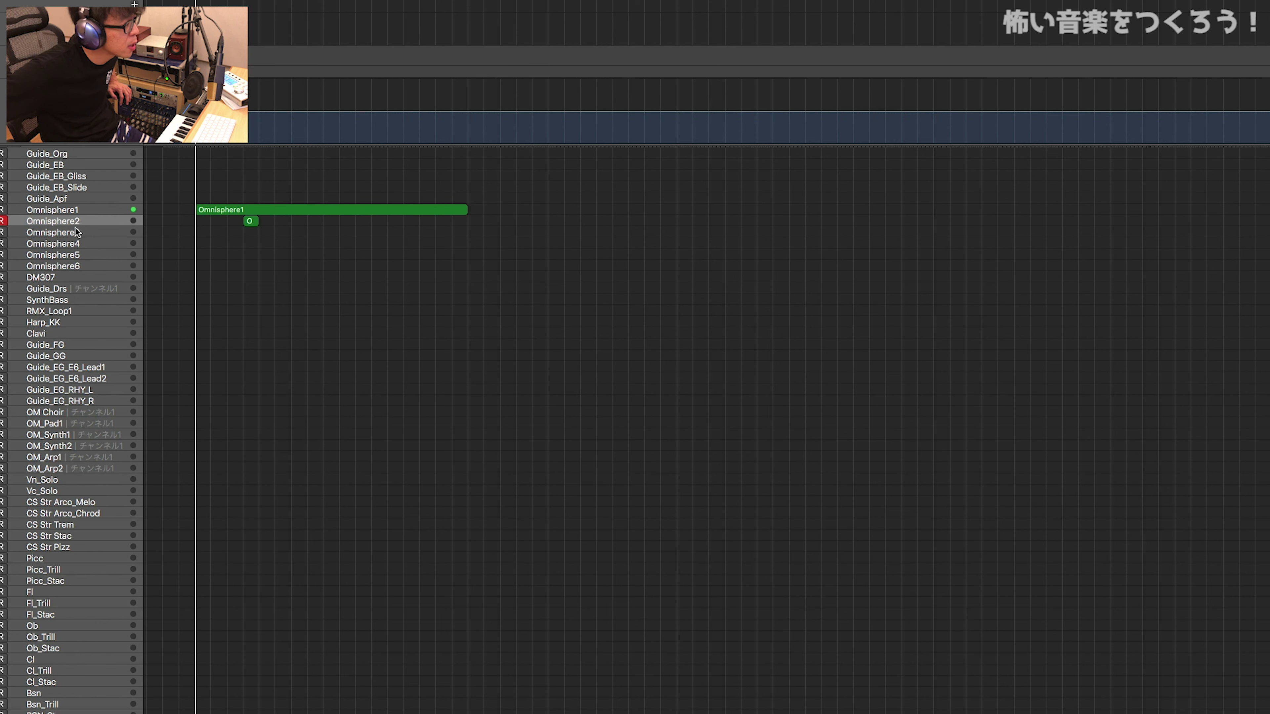
left_click(94, 232)
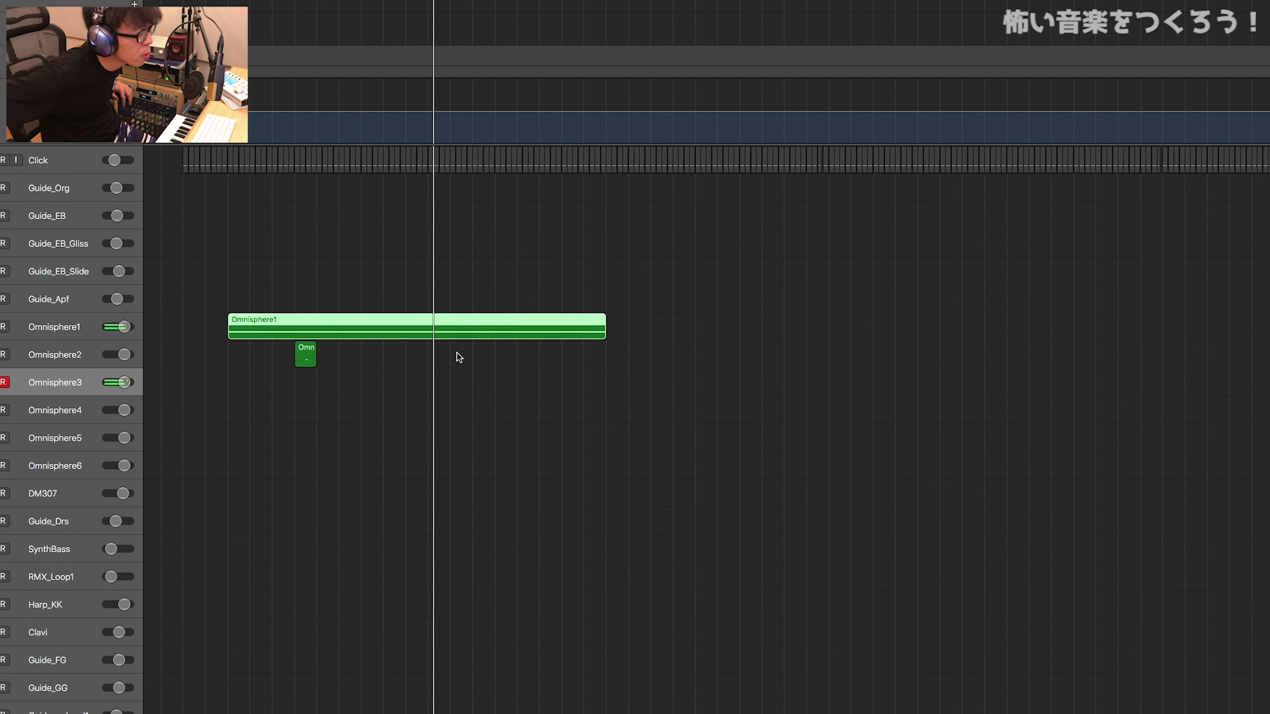
key("shift+r")
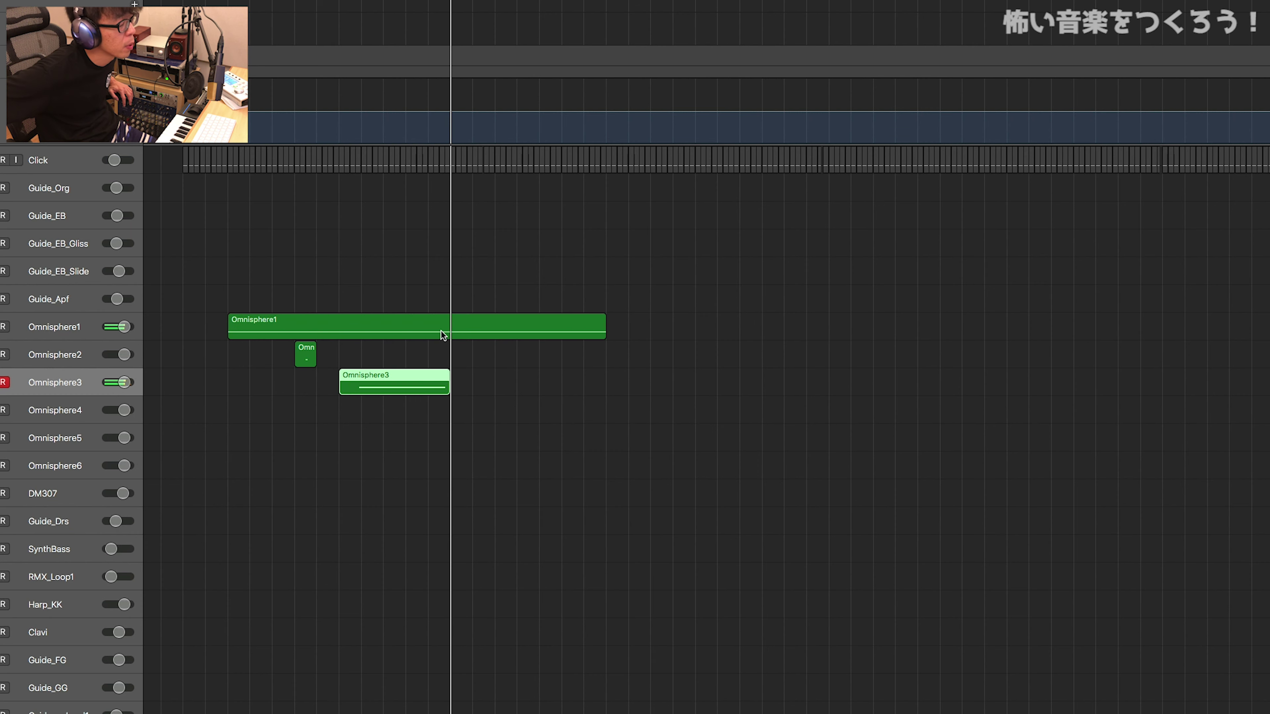
Step: Copy the long C3 note in the Omnisphere1 region to C#3 starting at bar 9
double_click(435, 330, "shift")
left_click_drag(635, 503, 992, 494)
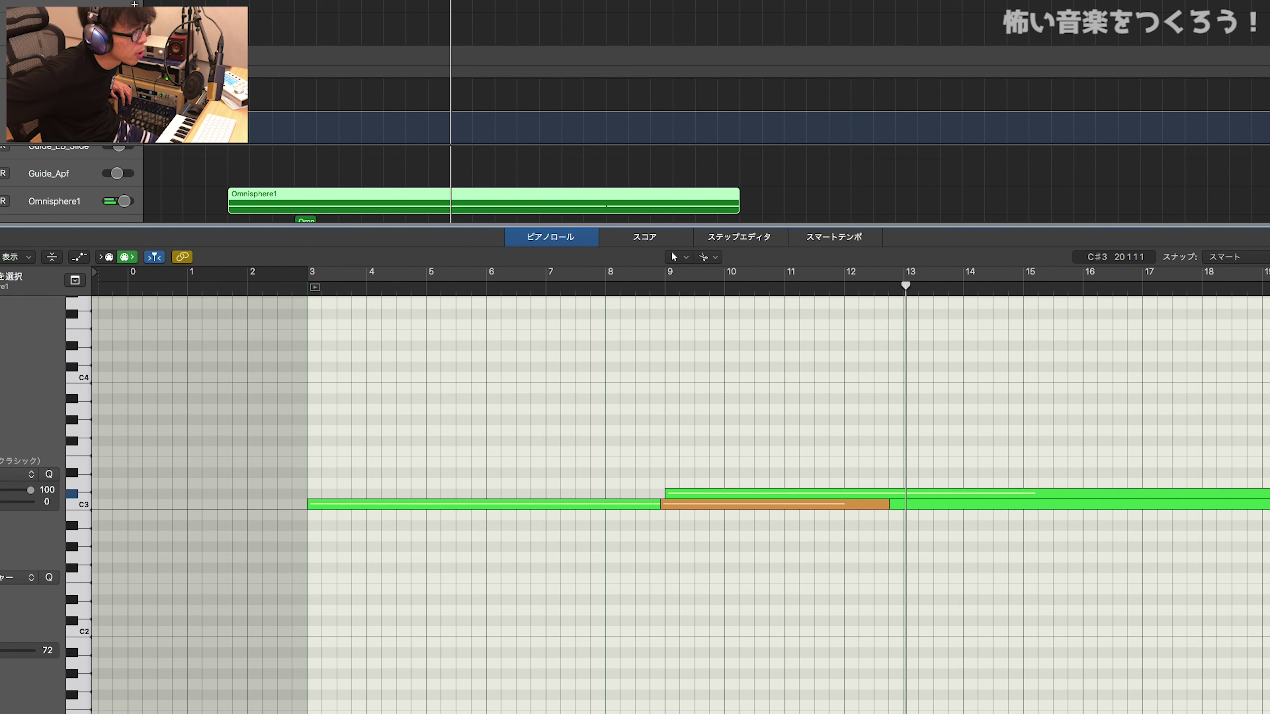
key("e")
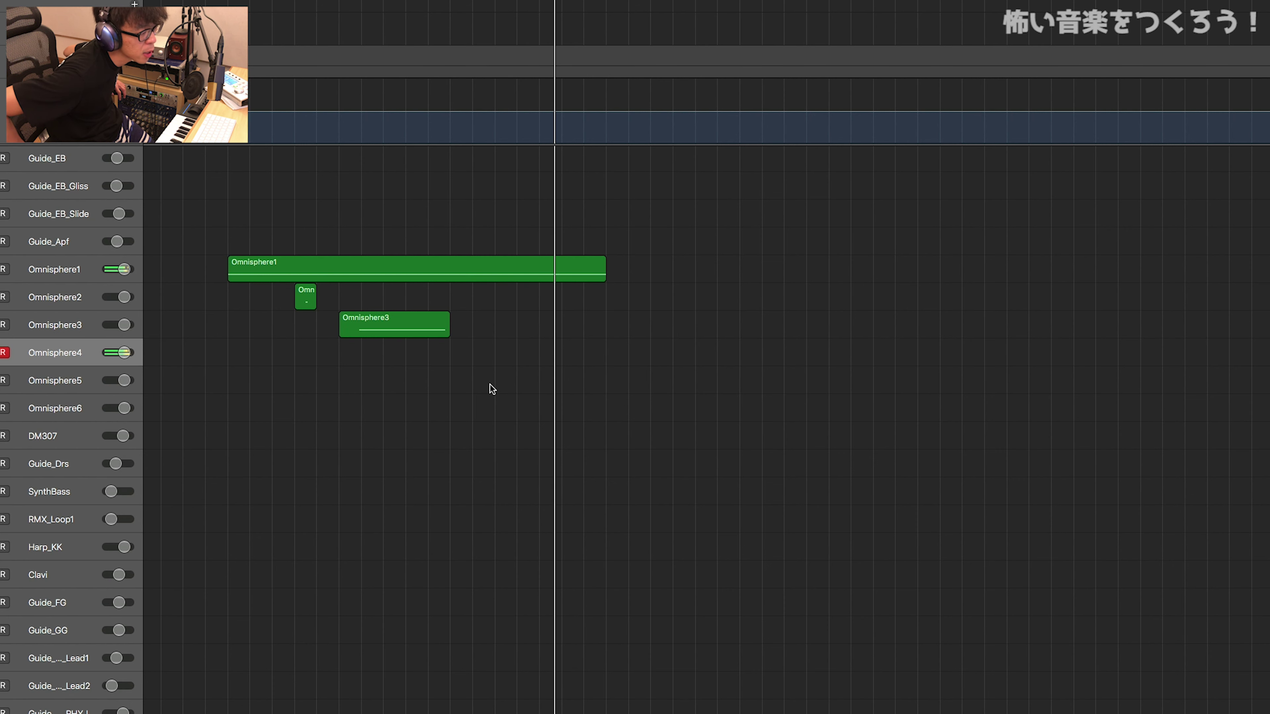
Step: Capture the performance on the Omnisphere4 track as a region and lower the pitch bend point near the end of its note
key("shift+r")
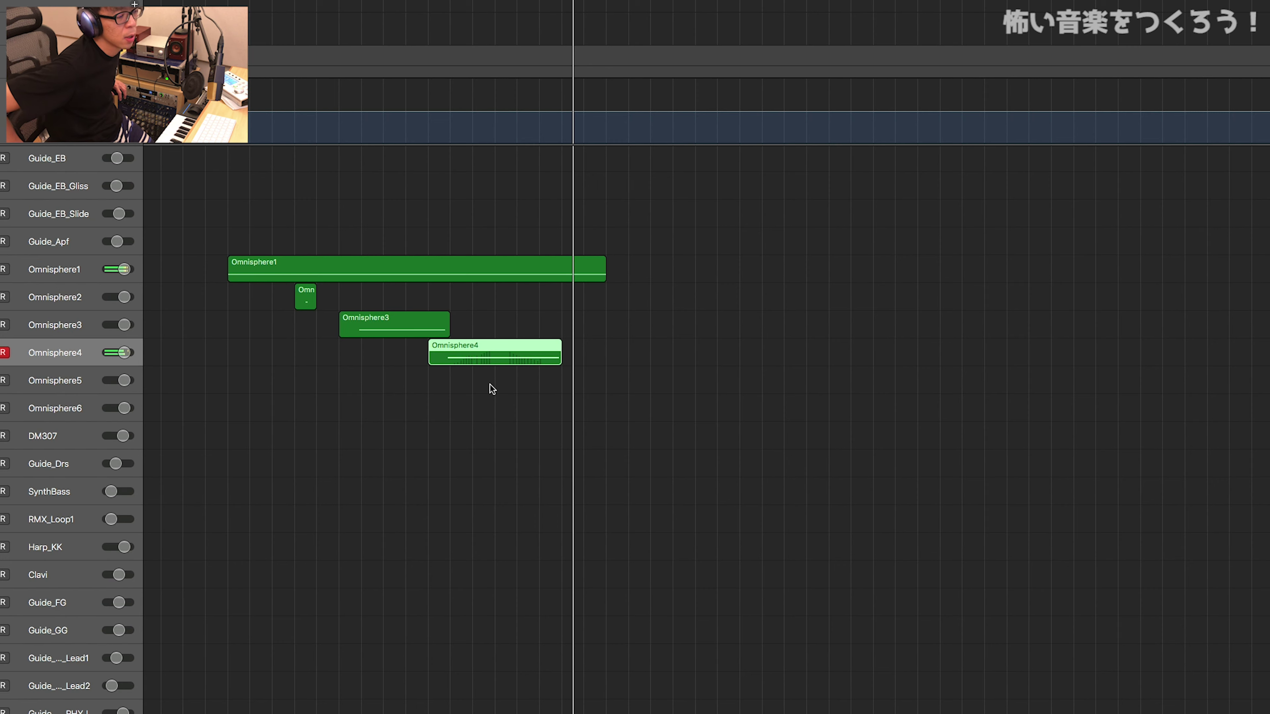
key("p")
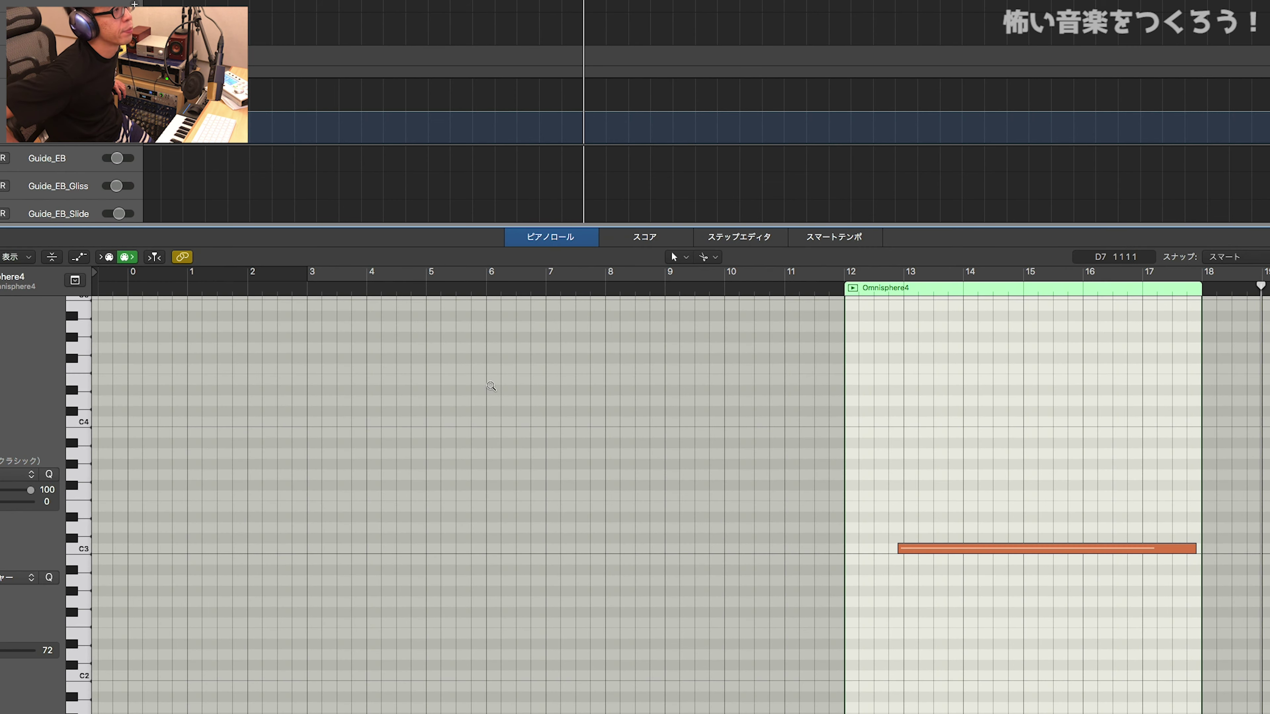
key("a")
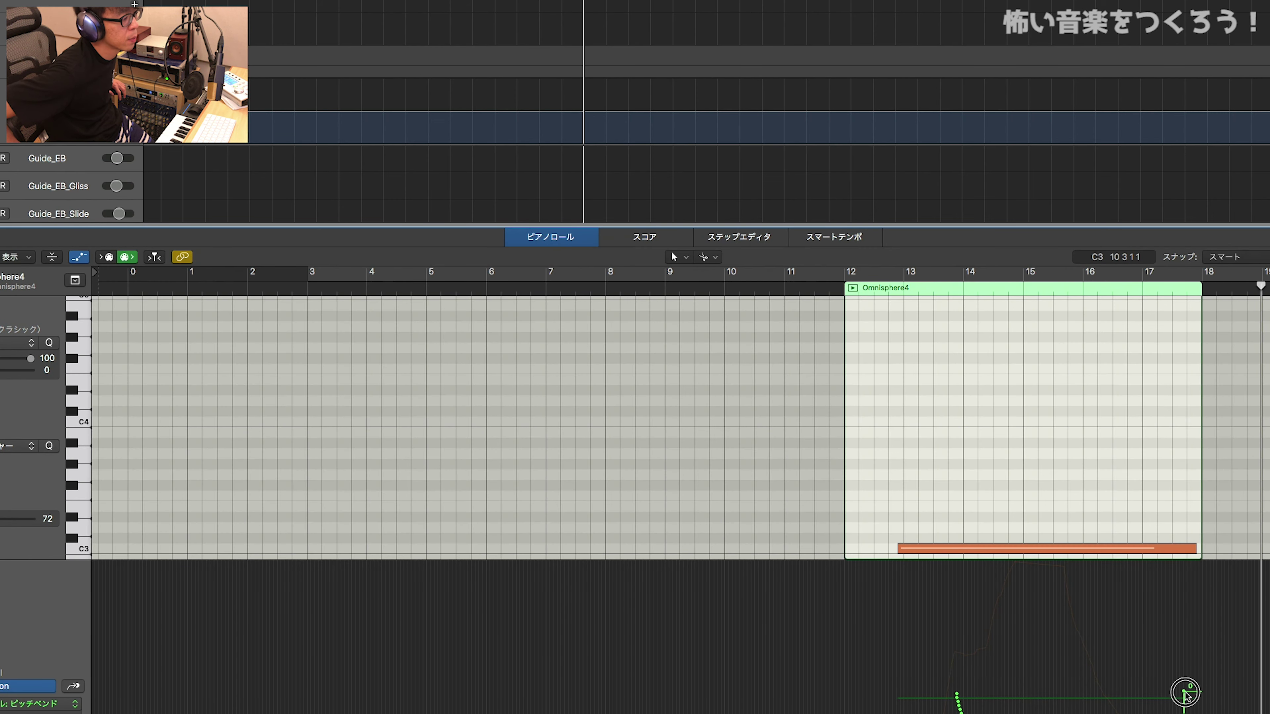
left_click_drag(1185, 695, 1184, 711)
key("p")
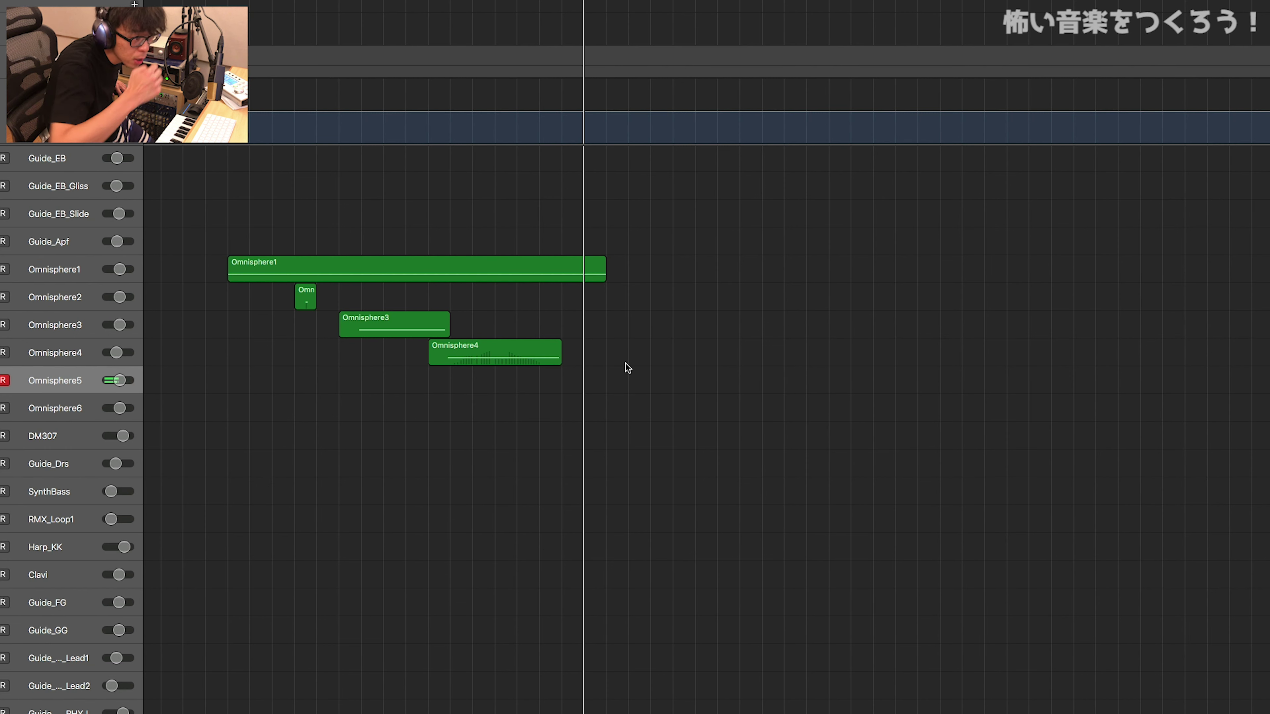
Step: Copy the Omnisphere4 region to the Omnisphere5 track at bar 12 and transpose the copy's note up an octave
left_click_drag(497, 358, 505, 377)
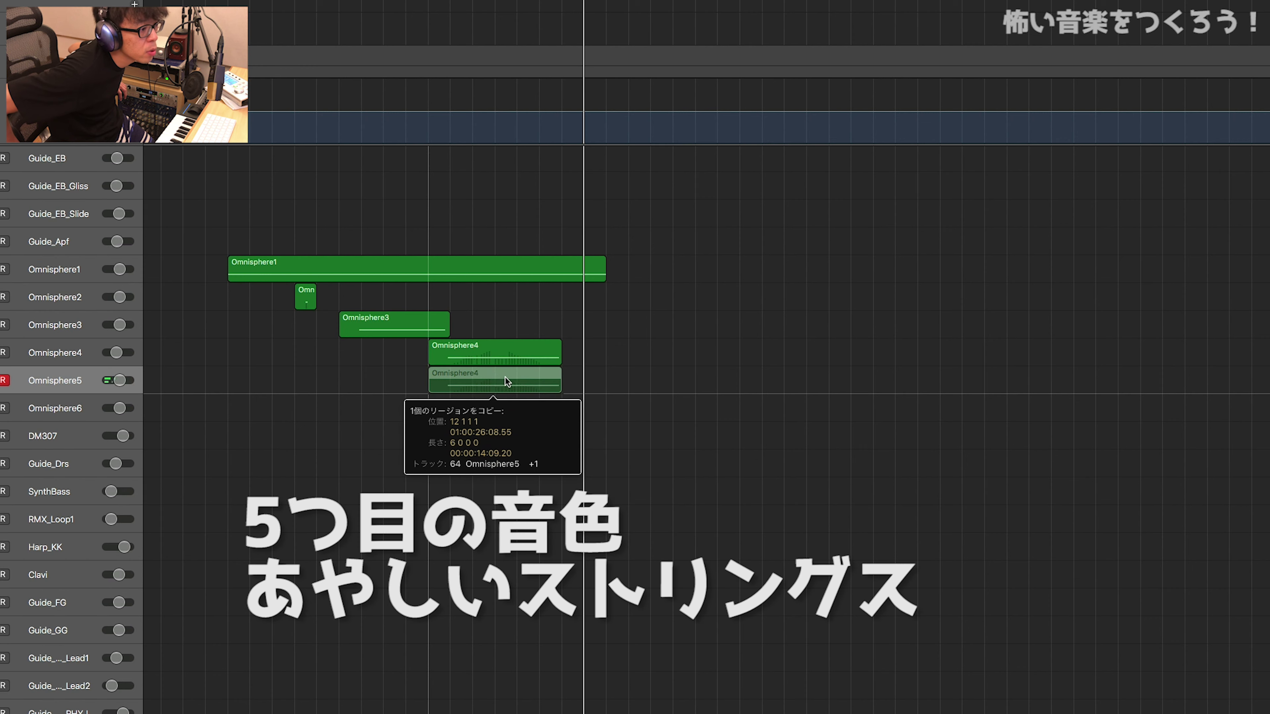
key("p")
key("super+a")
key("alt+shift+Up")
Step: Play back the layered Omnisphere4 and Omnisphere5 regions and select the Omnisphere4 track
key("shift+Return")
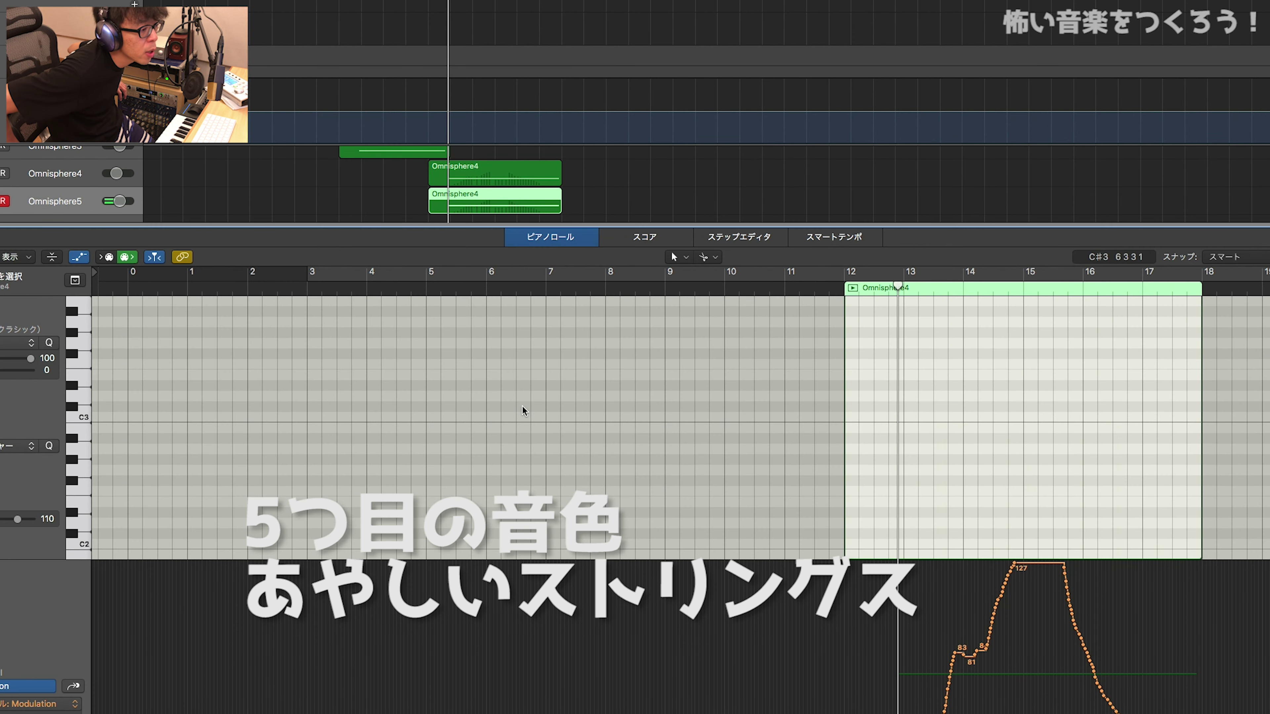
key("comma")
key("space")
key("p")
scroll(522, 410, "up", 5)
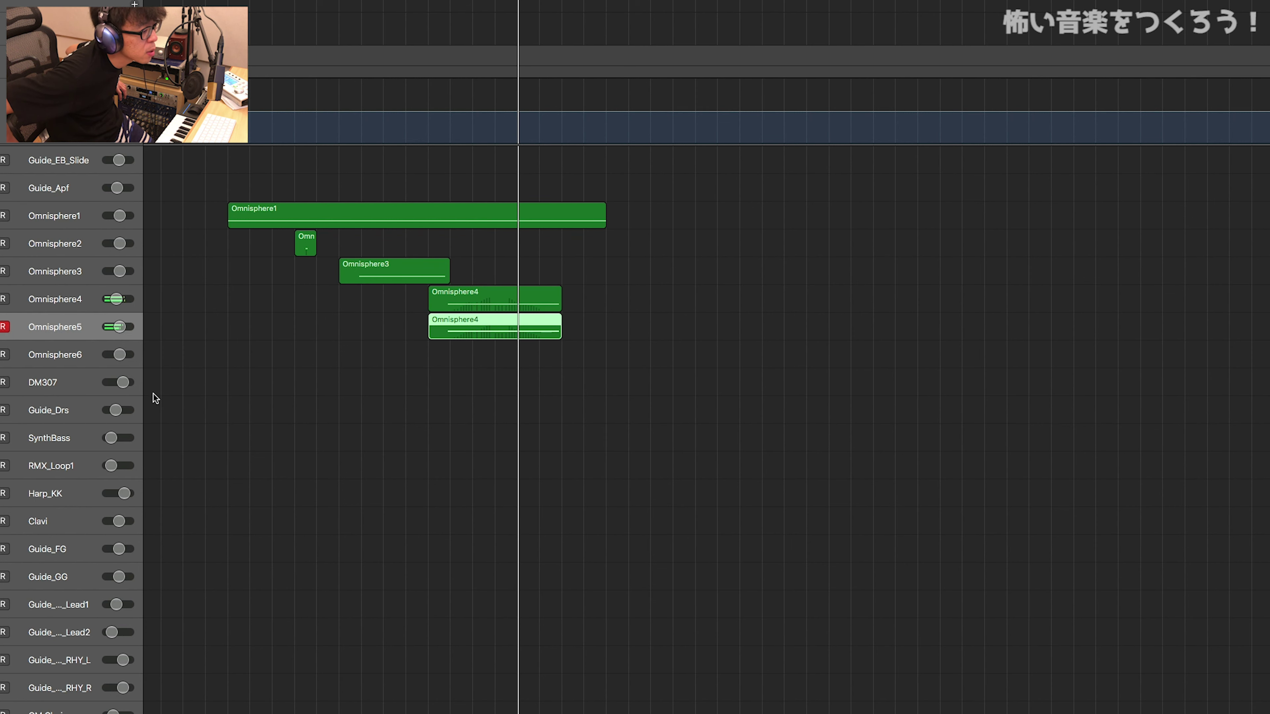
left_click(70, 304)
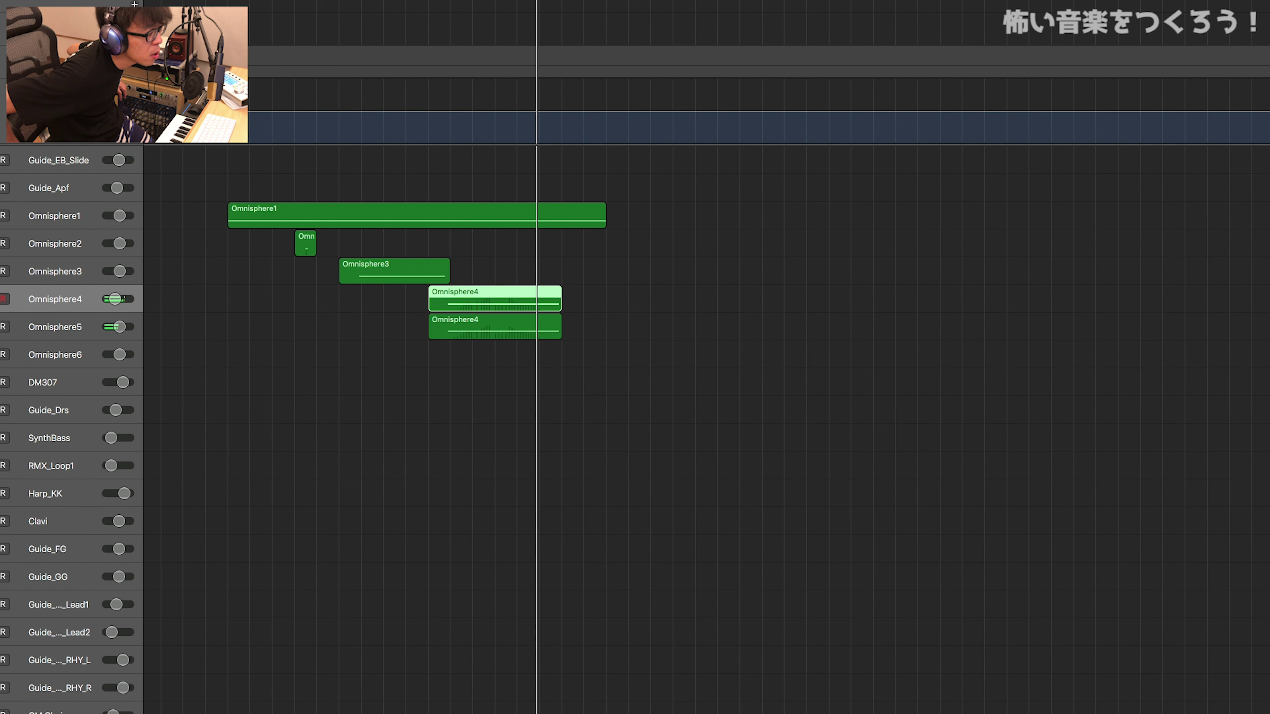
left_click(434, 583)
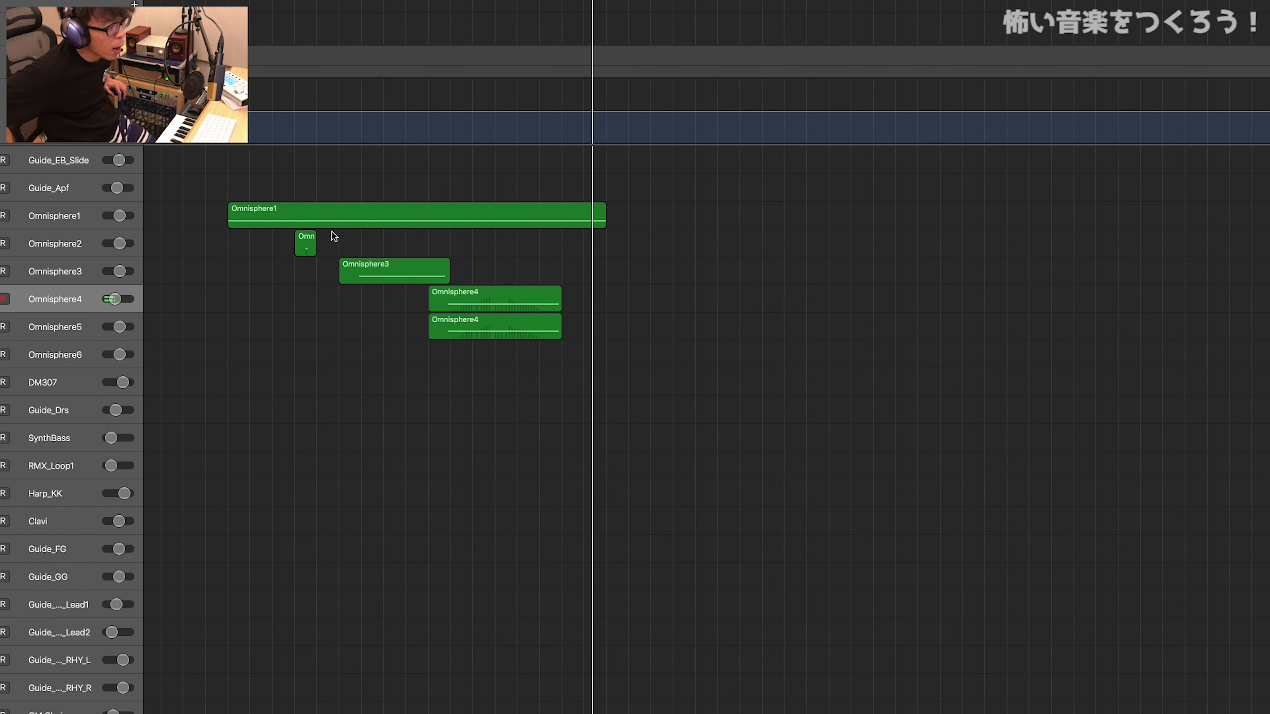
Step: Record a part on the Omnisphere6 track following the Omnisphere4 and Omnisphere5 regions
left_click(46, 357)
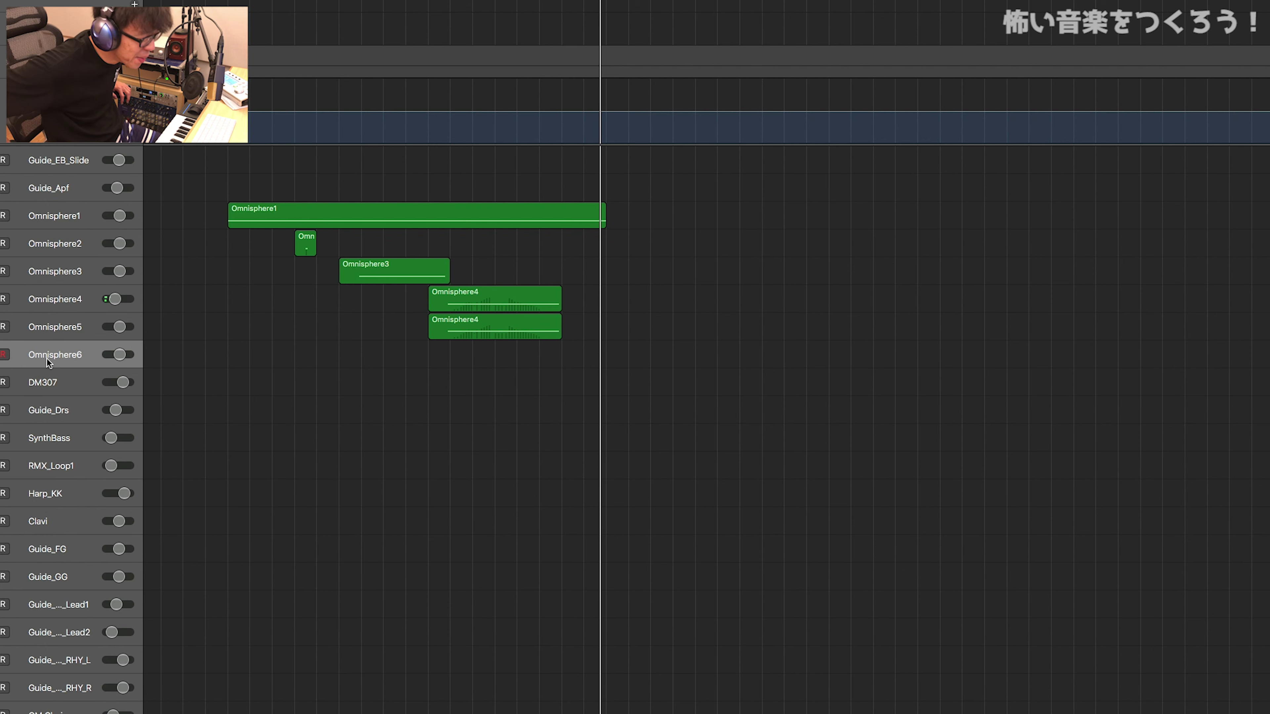
left_click_drag(753, 344, 231, 161)
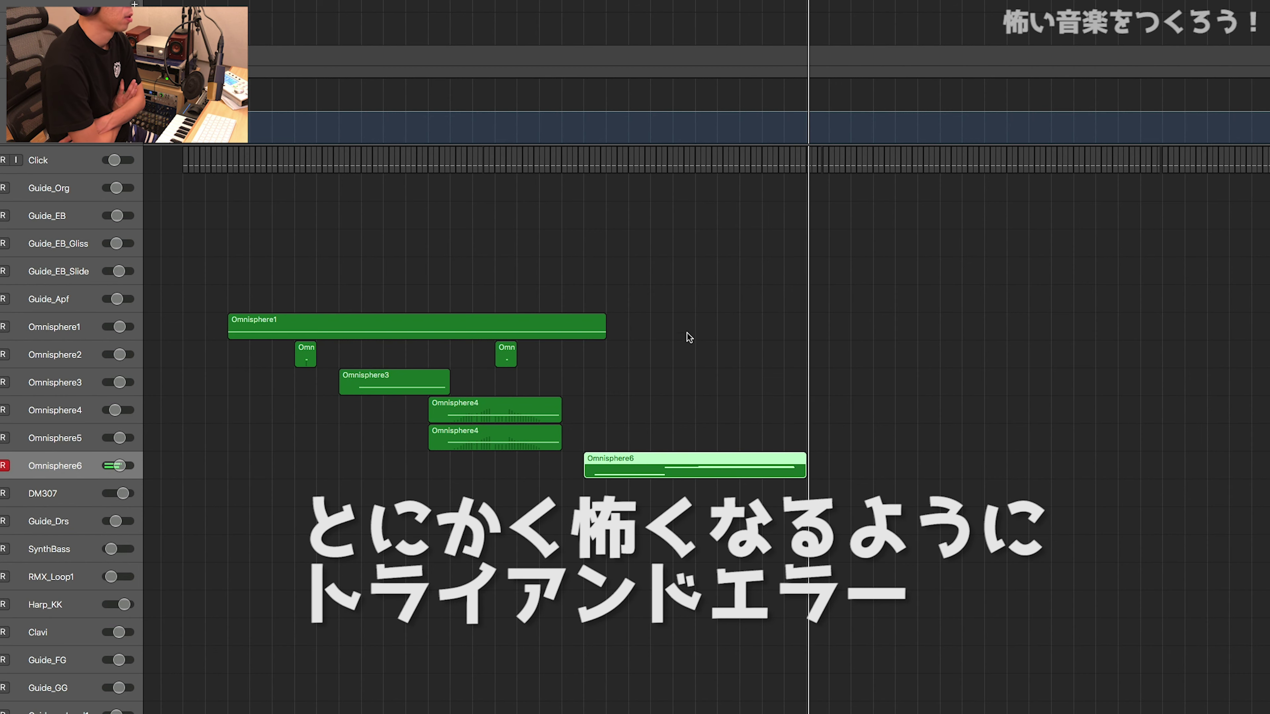
Step: In the Omnisphere1 region, extend the C3 and C#3 notes to about bar 28 and shift the C#3 note's start to around bar 12
left_click_drag(477, 408, 510, 407)
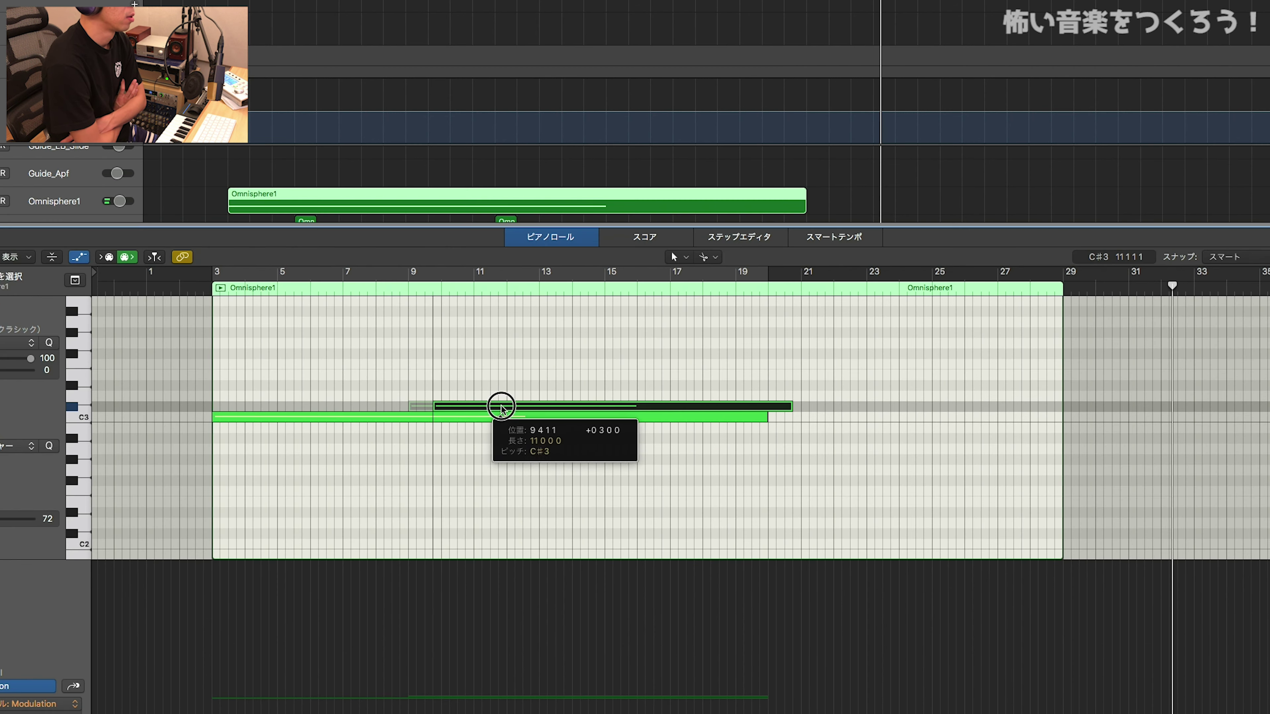
left_click(767, 419, "shift")
left_click_drag(767, 419, 1029, 420)
left_click(729, 470)
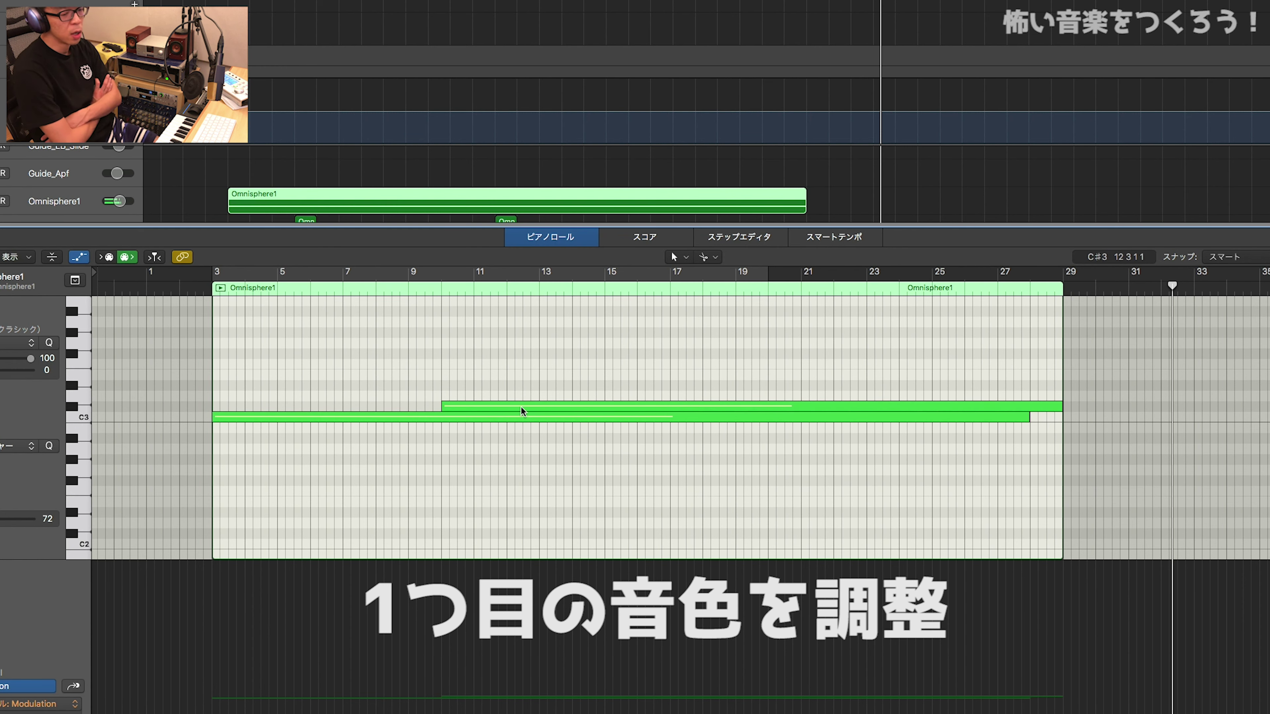
left_click_drag(522, 411, 588, 400)
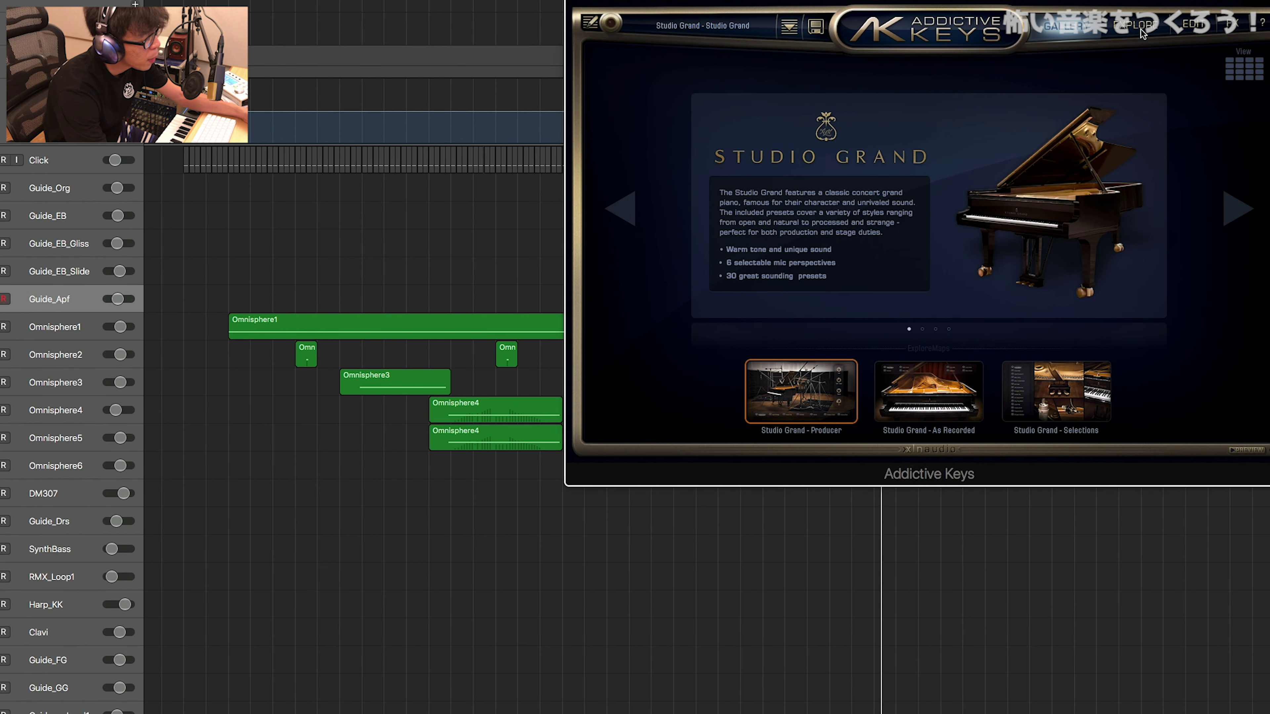
Step: Show the sound editing page of the Studio Grand piano in Addictive Keys
left_click(1142, 31)
left_click(1184, 29)
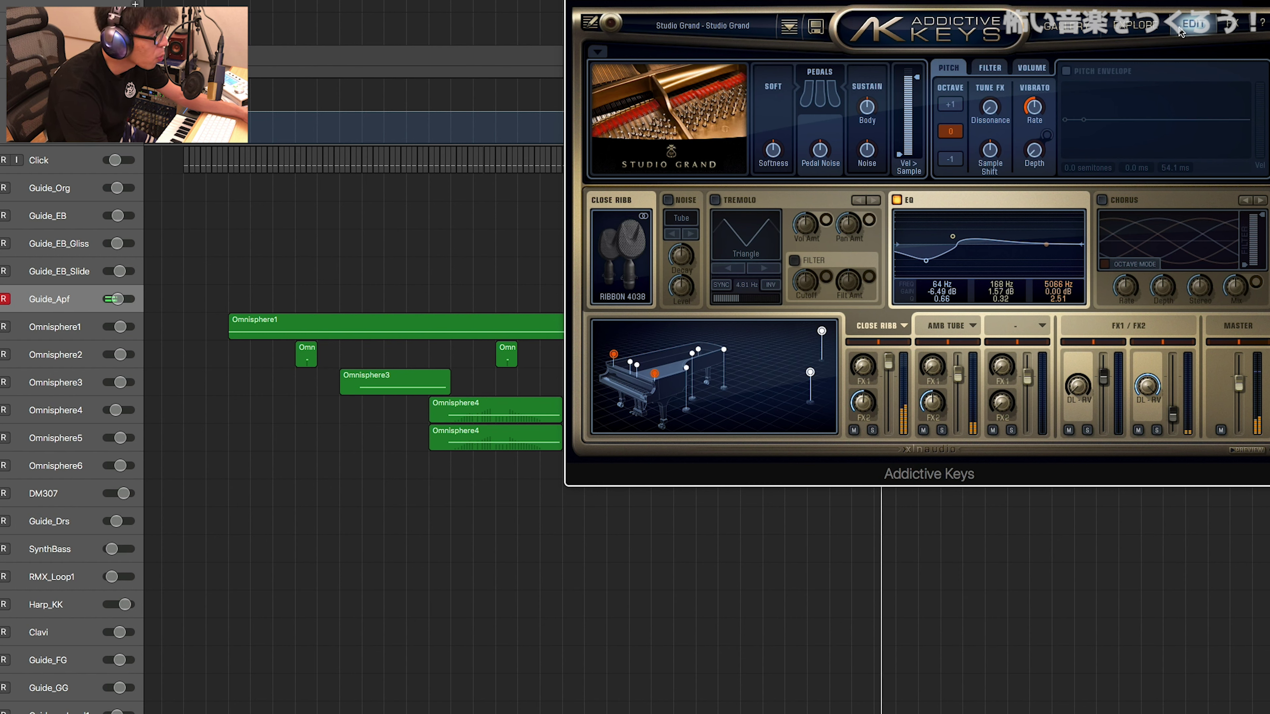
Step: Raise the volume of the Guide_Apf track and assign a bus on its channel strip
left_click_drag(117, 299, 125, 299)
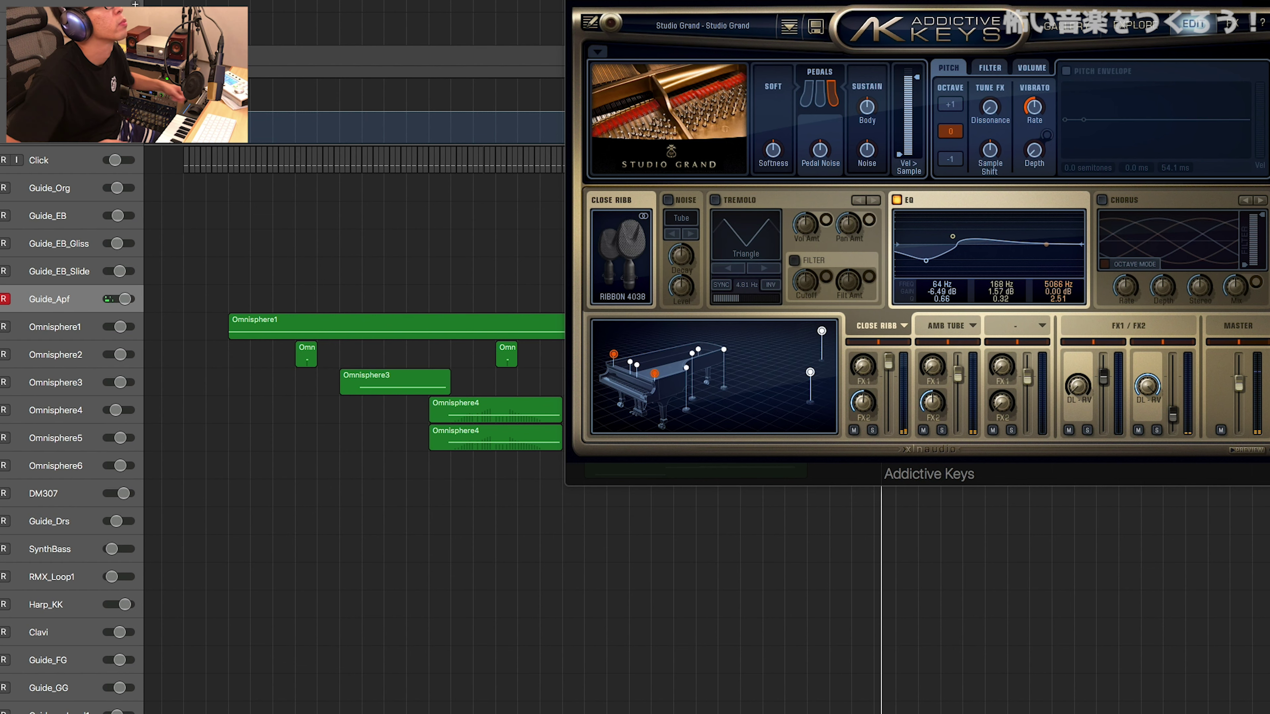
left_click(1, 601)
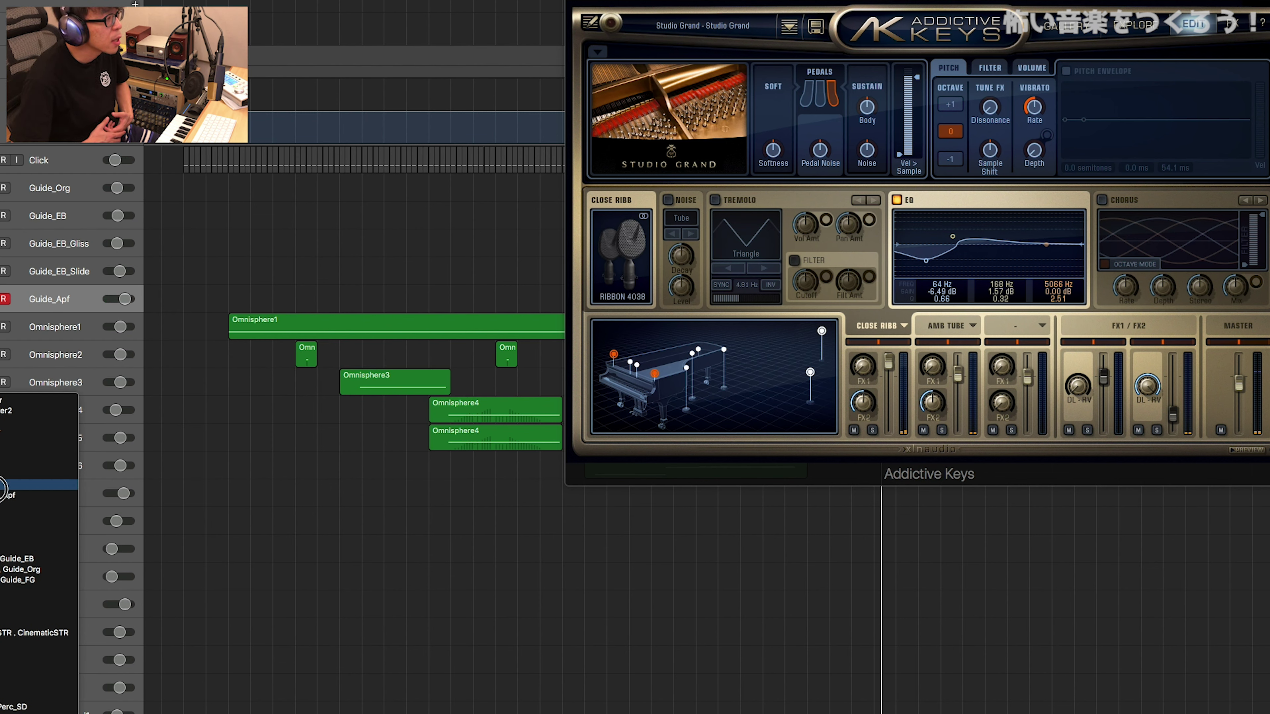
left_click(2, 485)
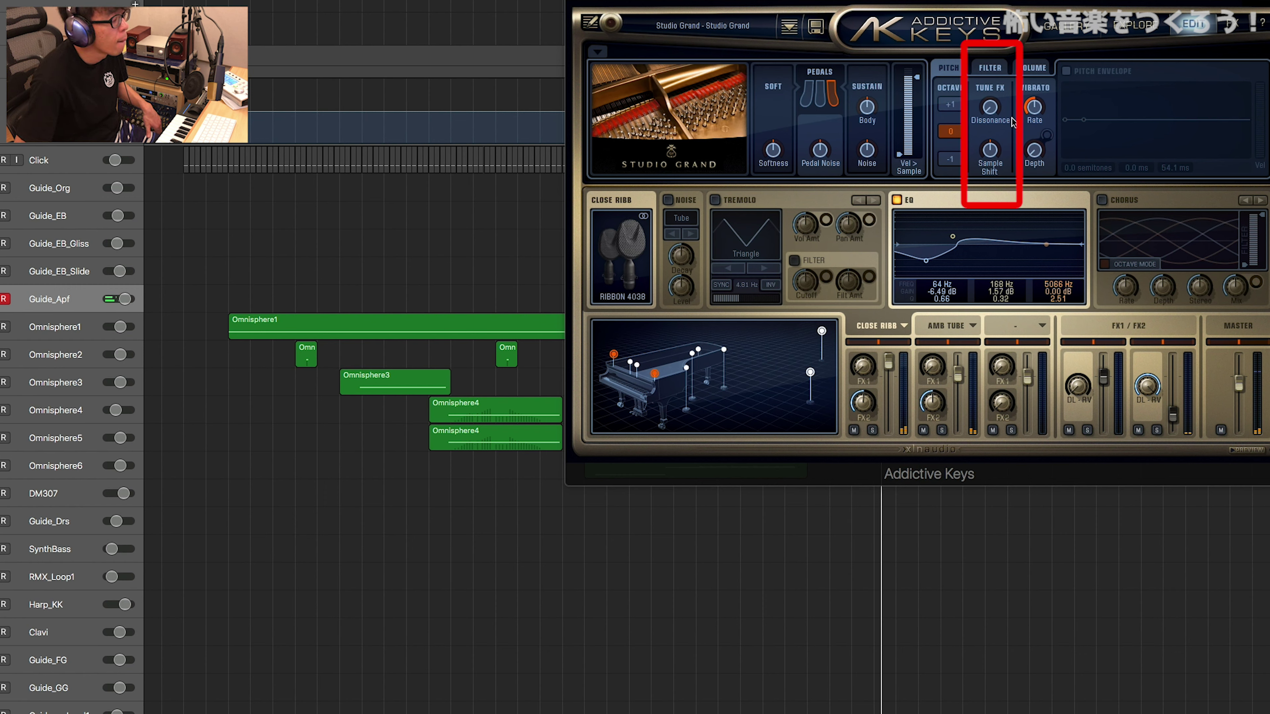
Step: Raise the Studio Grand's Dissonance and adjust its Sample Shift to detune the piano, then close the instrument
left_click_drag(989, 108, 981, 43)
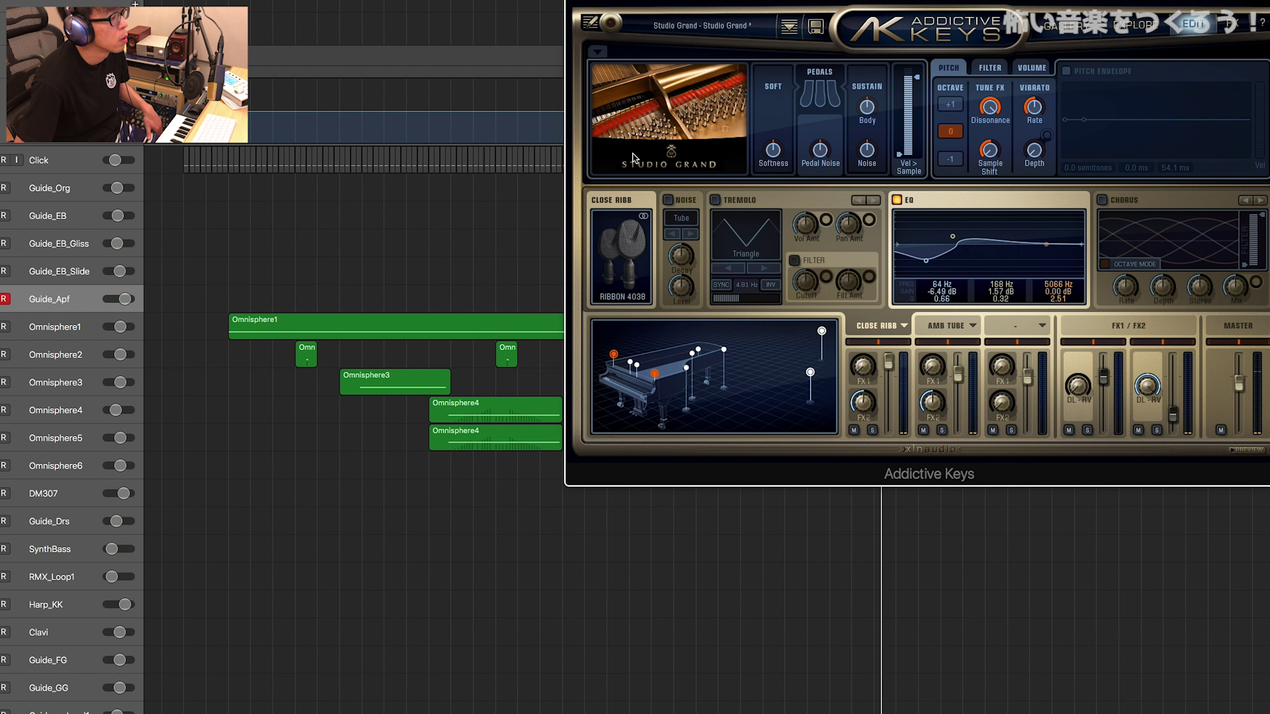
left_click(580, 2)
Step: Play the song from the start and capture the piano performance on the Guide_Apf track as a region
key("Return")
key("space")
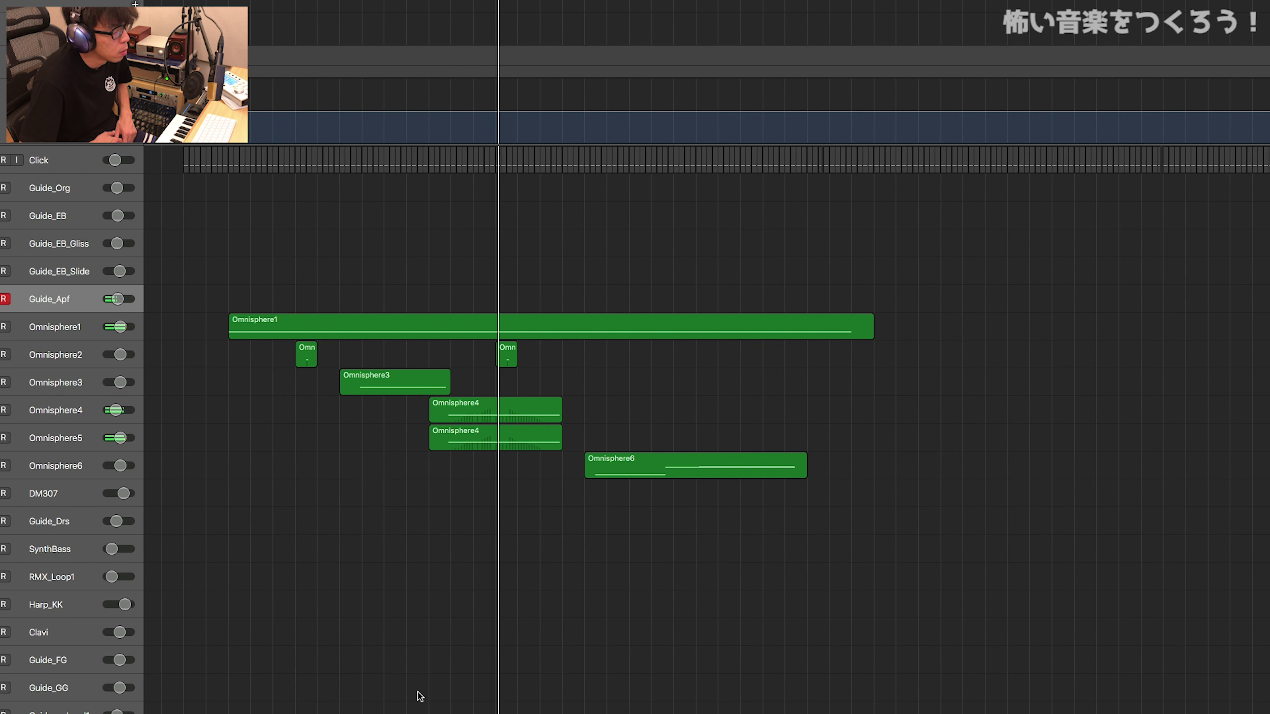
key("shift+r")
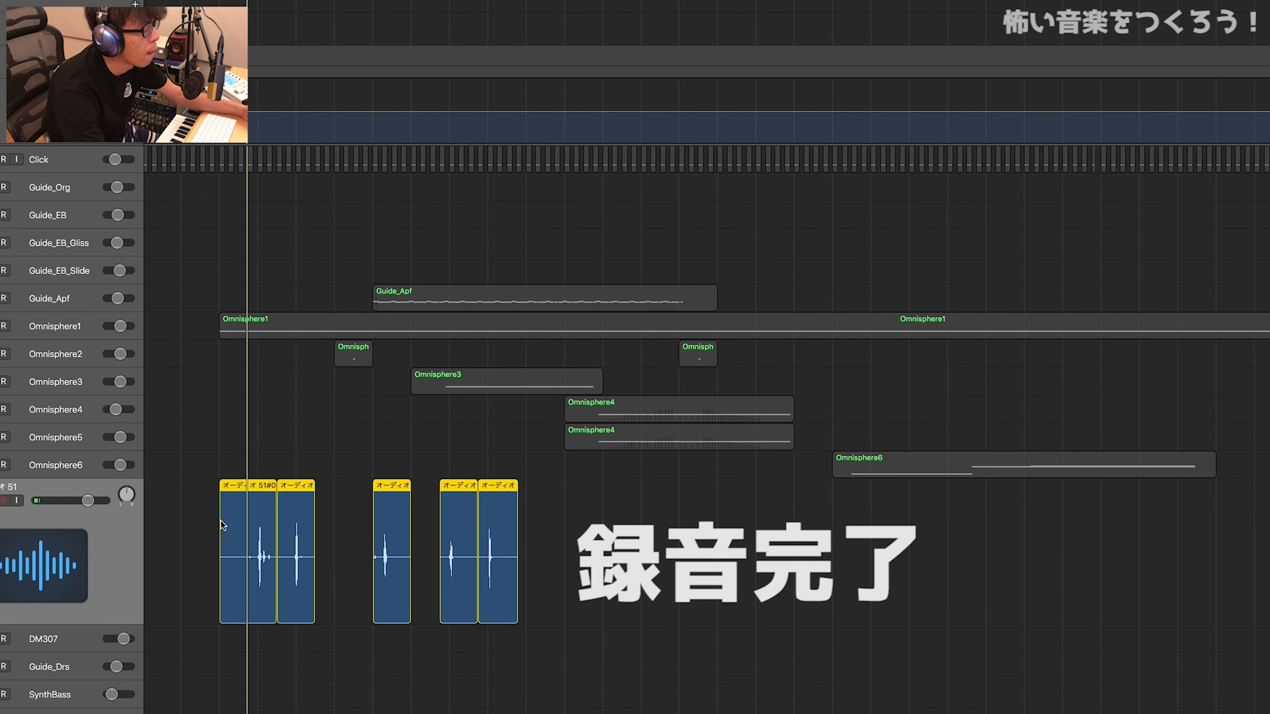
Step: Set the オーディオ 51 track's Bus 3 send, which feeds the Eos 2 reverb, to its default level
scroll(222, 525, "up", 3)
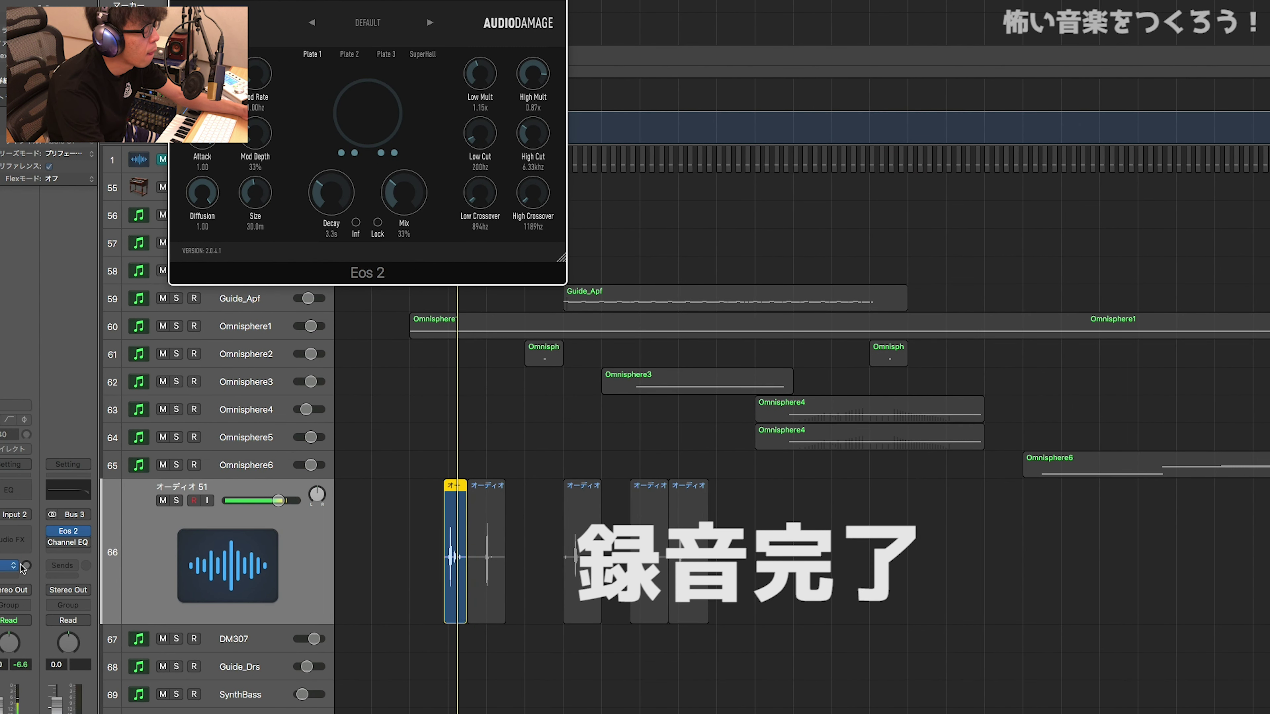
left_click(26, 566, "alt")
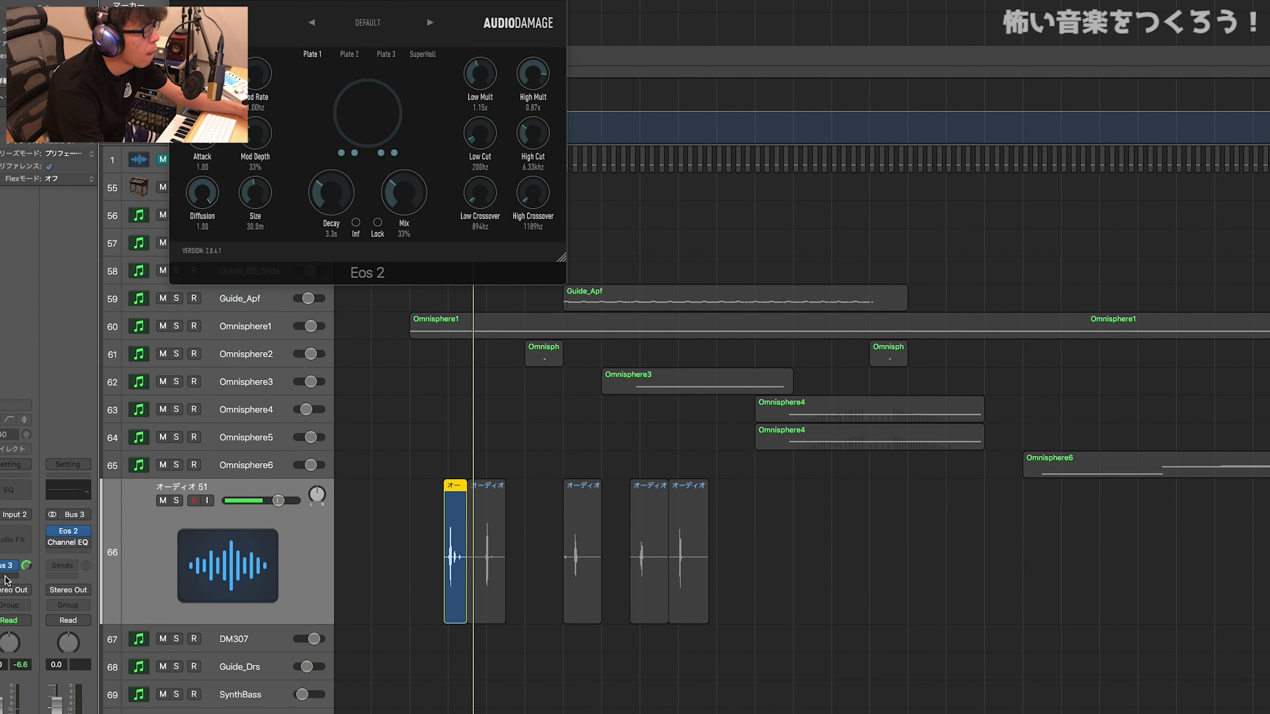
Step: Add a Bus 9 send to the オーディオ 51 track and open the Replika XT delay on that bus
left_click(7, 575)
mouse_move(50, 595)
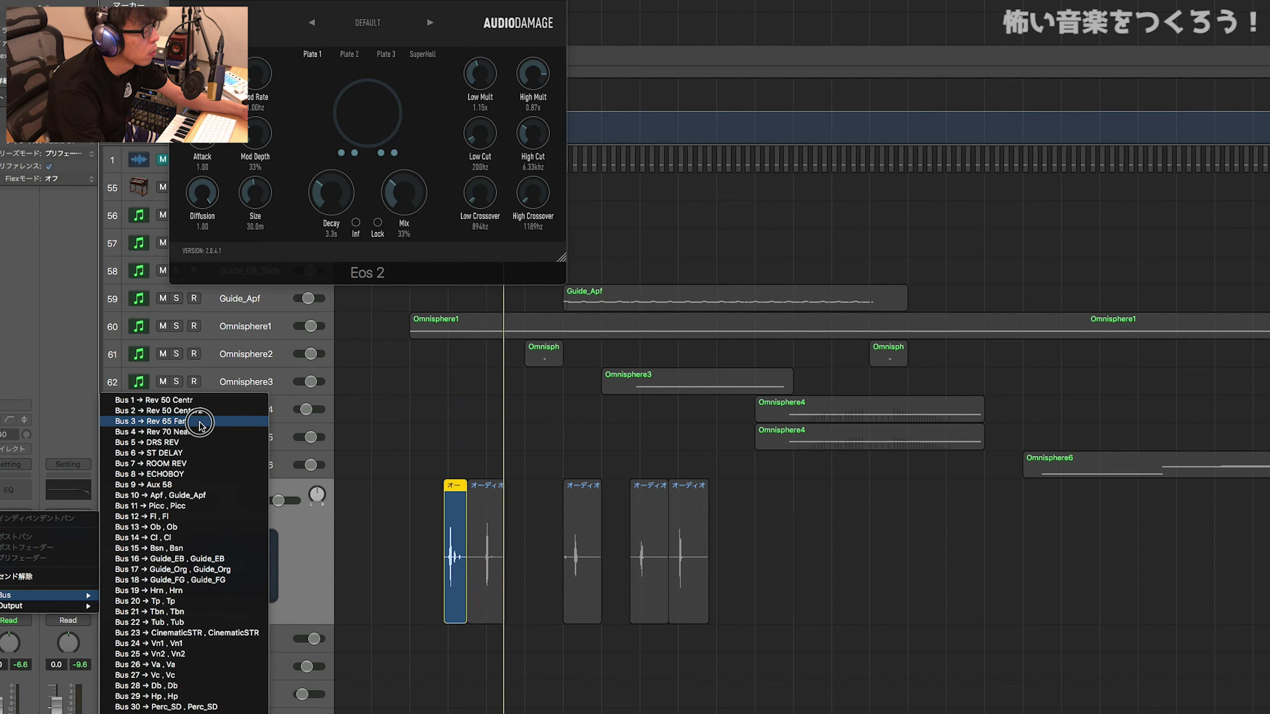
left_click(212, 478)
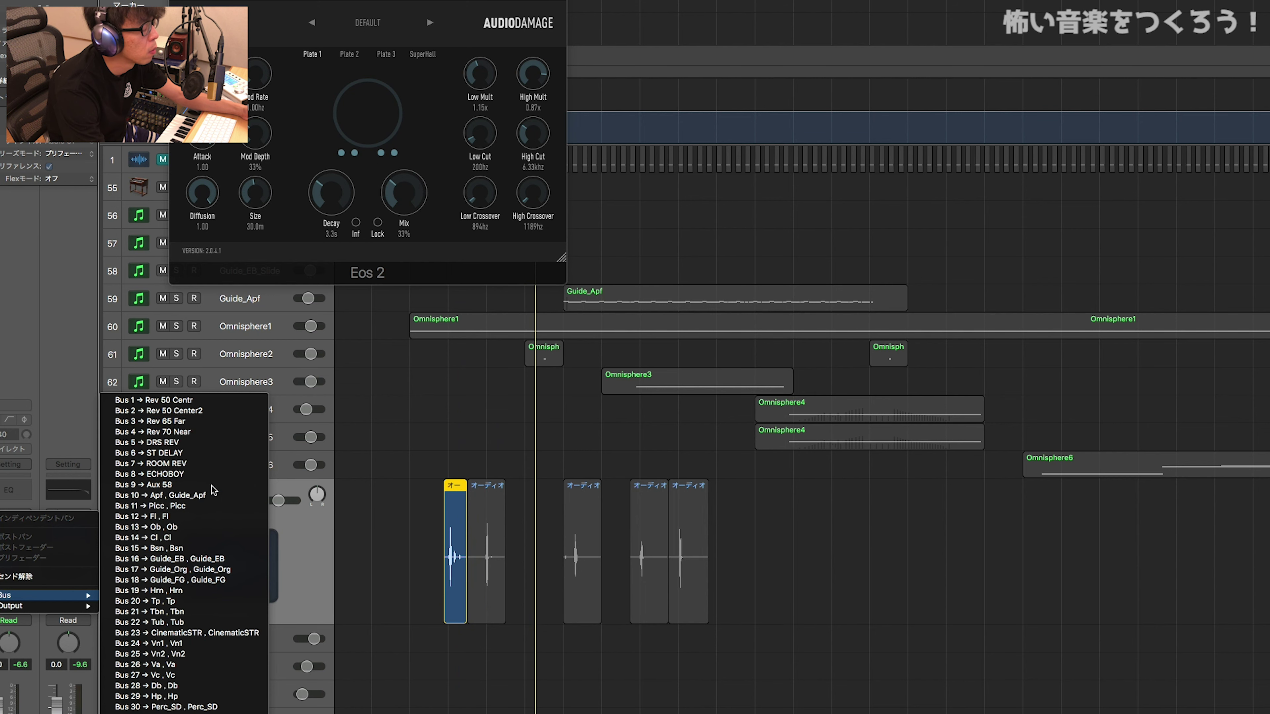
key("space")
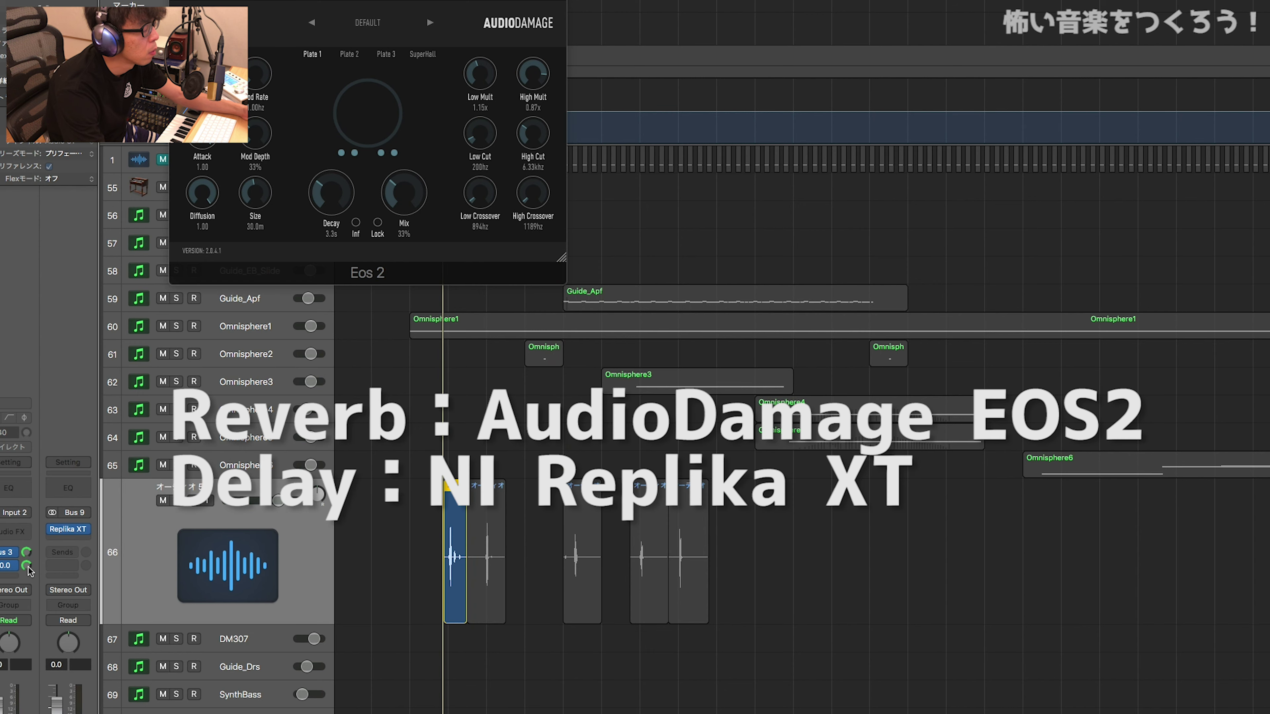
left_click(12, 569)
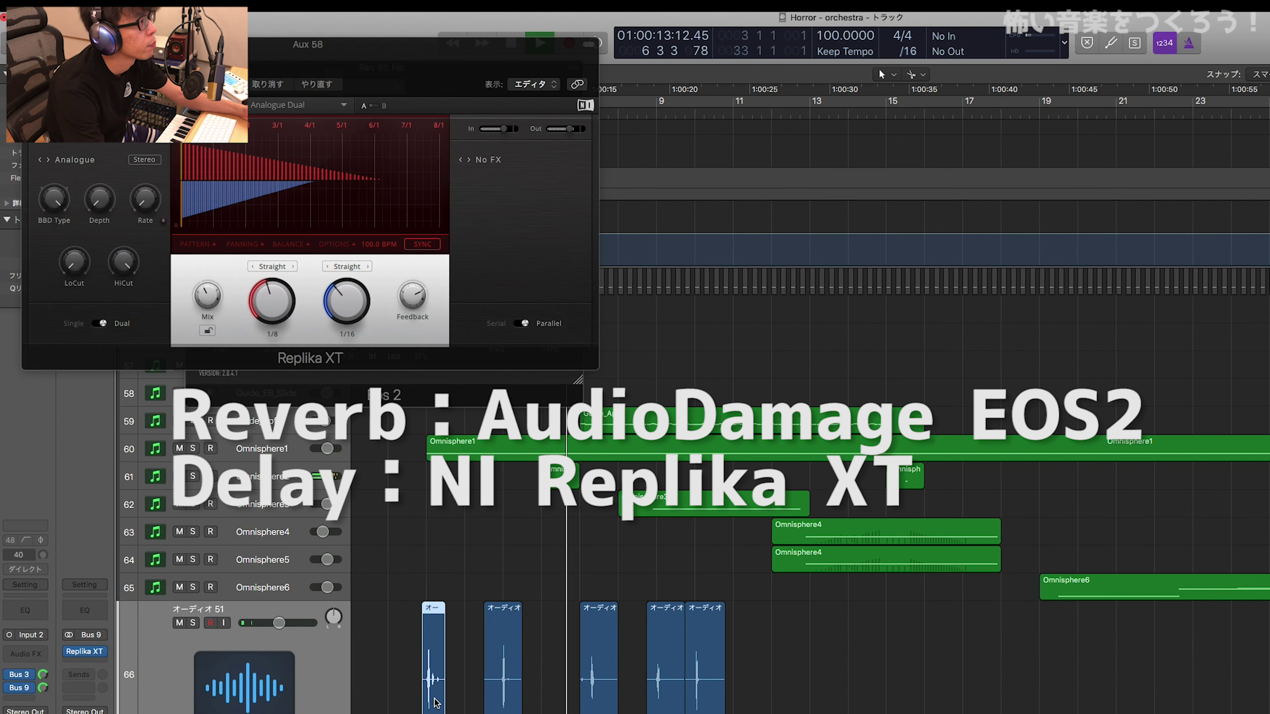
Step: Mute the first region on the オーディオ 51 track and trim the start of the third region slightly
key("ctrl+m")
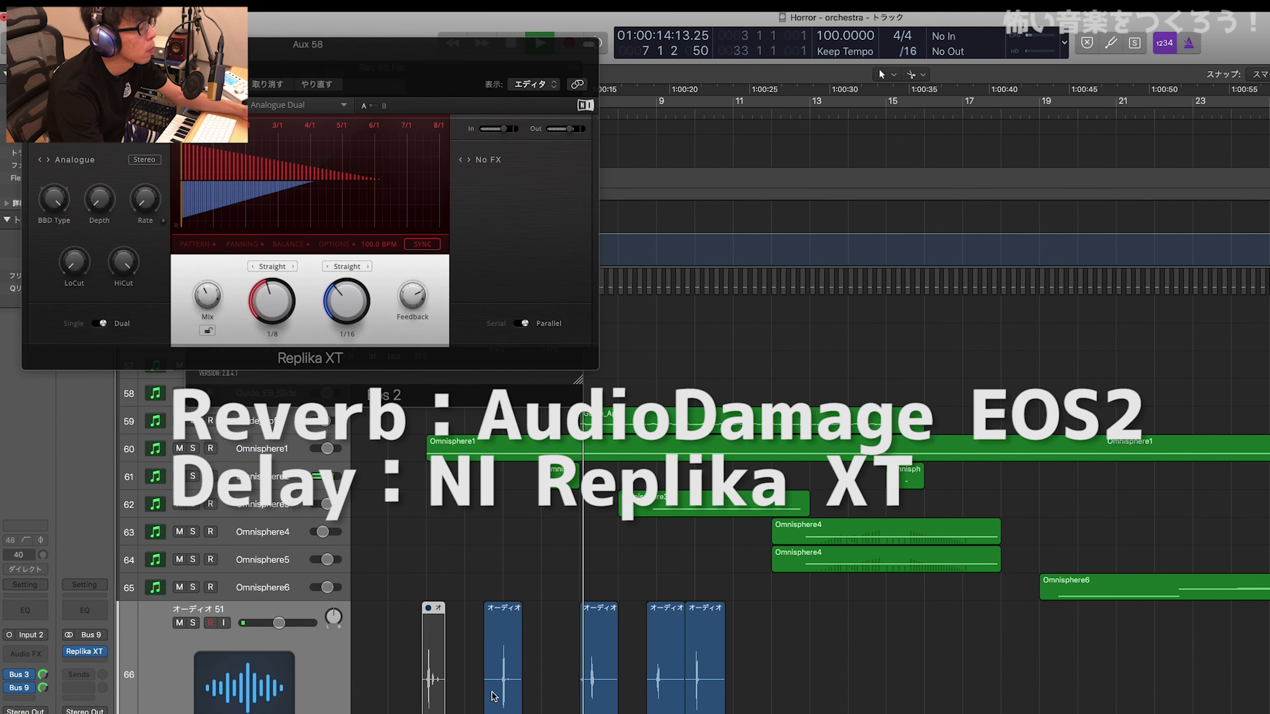
left_click_drag(583, 687, 588, 687)
left_click(575, 701)
left_click(592, 698)
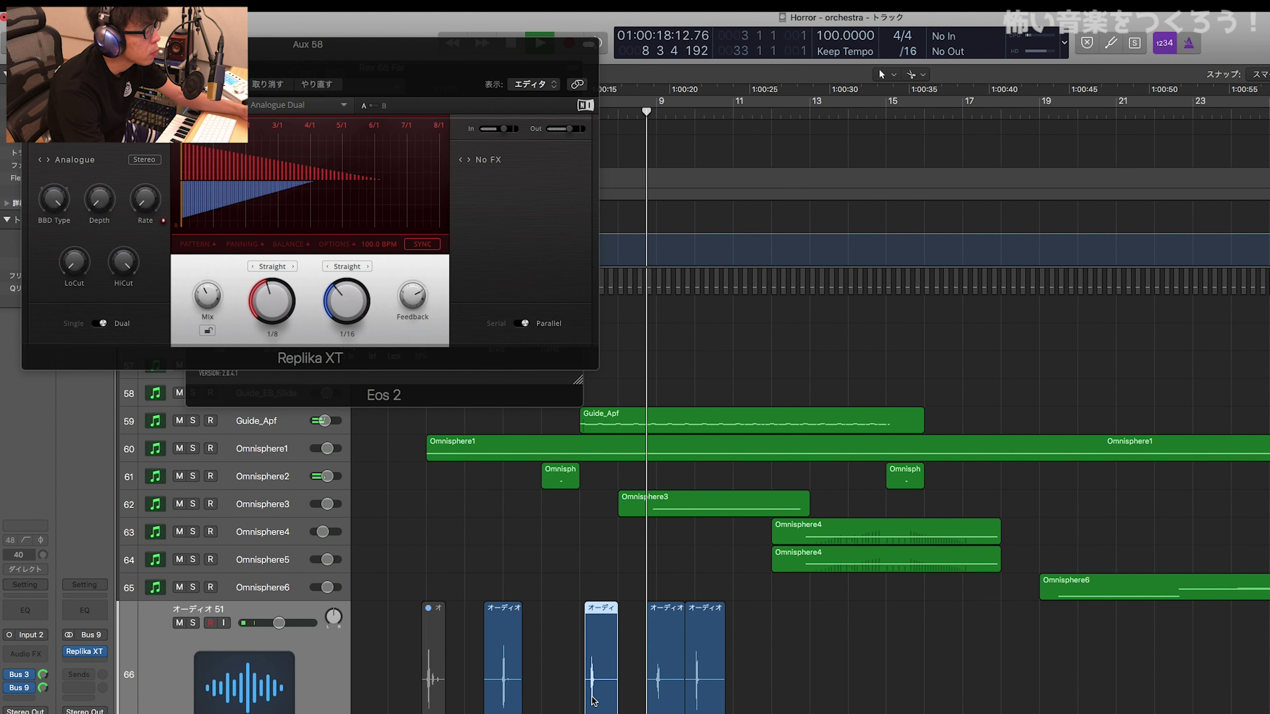
Step: Load the Dirty Oil Tank preset in Replika XT and set its time to Dotted 1/8 while auditioning the recording in solo
key("ctrl+s")
key("space")
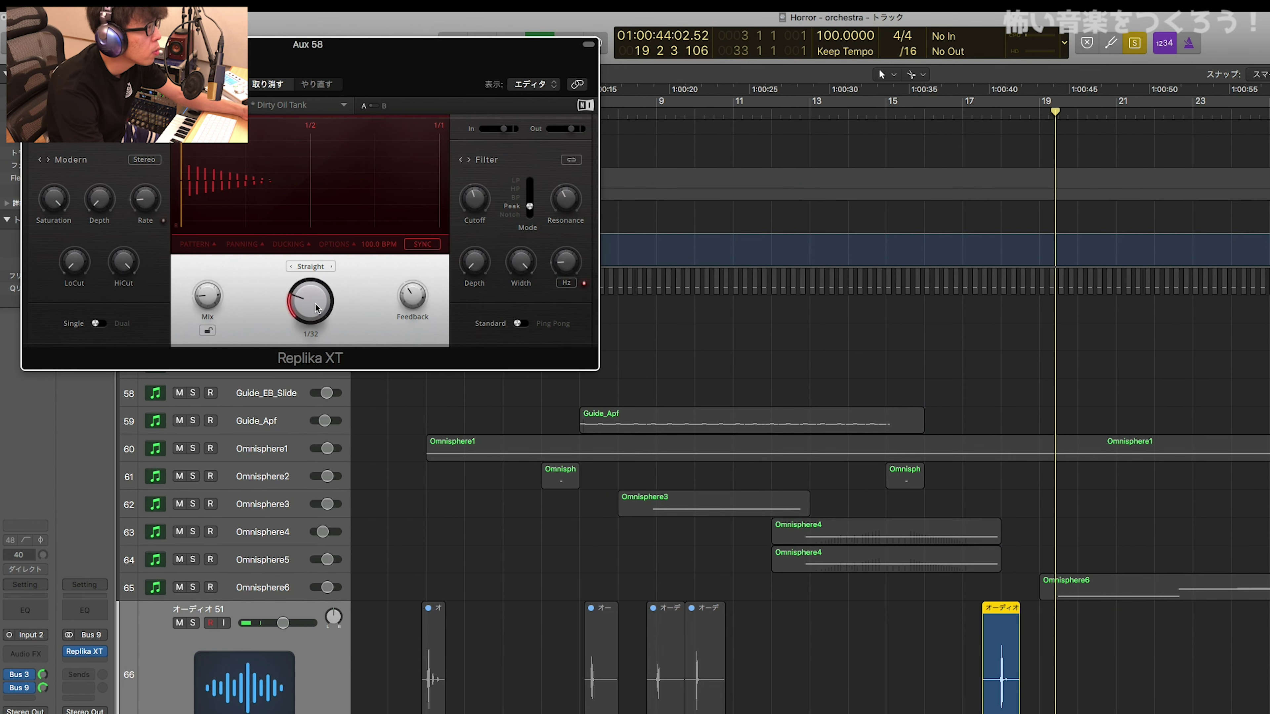
key("shift+space")
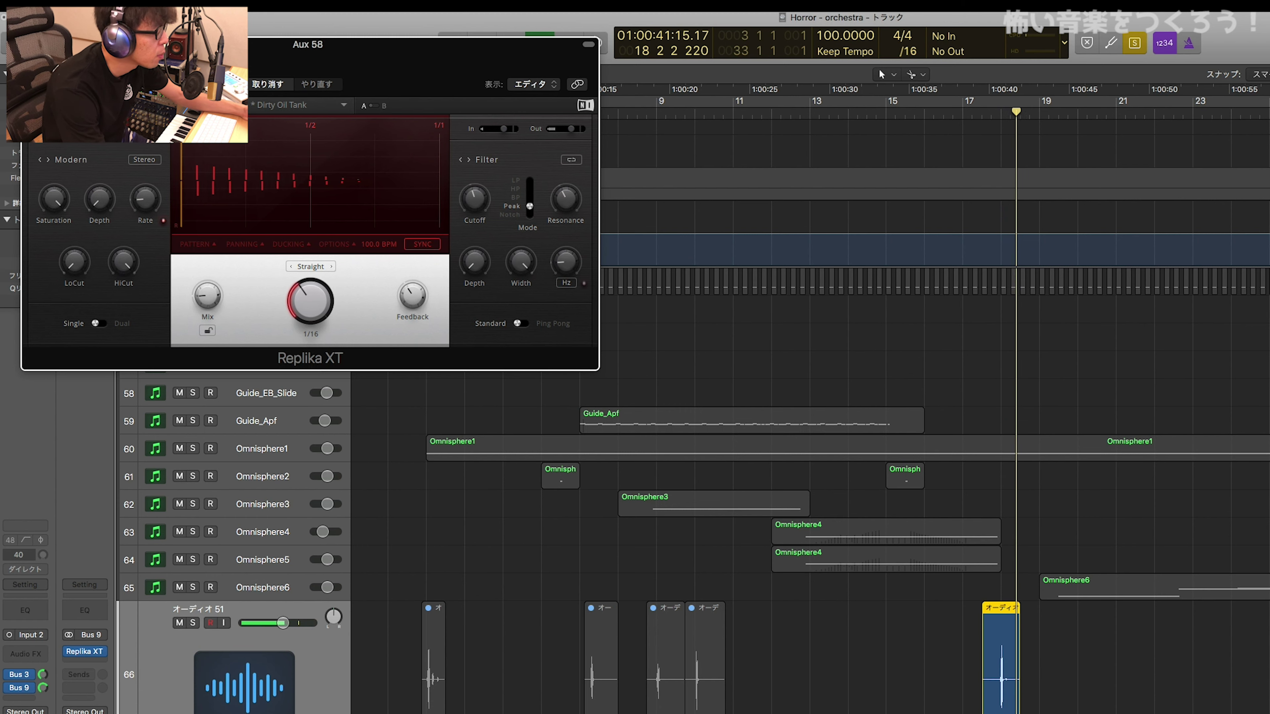
left_click(329, 267)
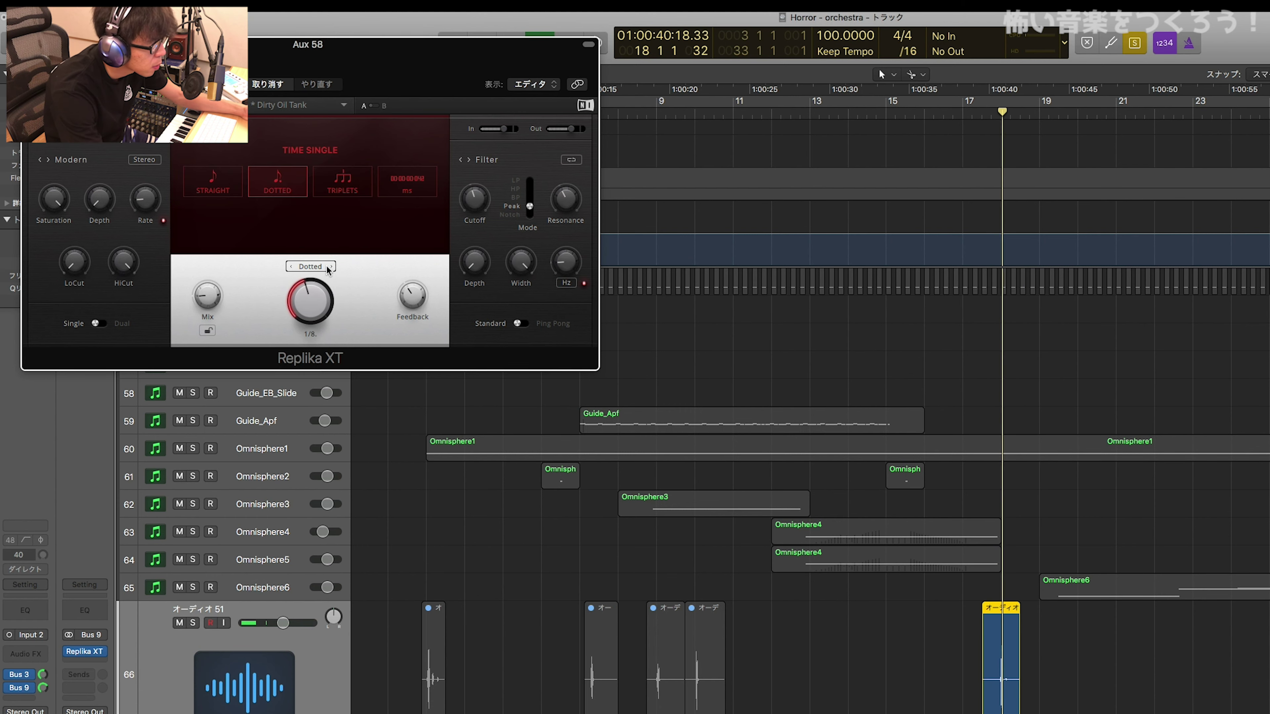
key("ctrl+s")
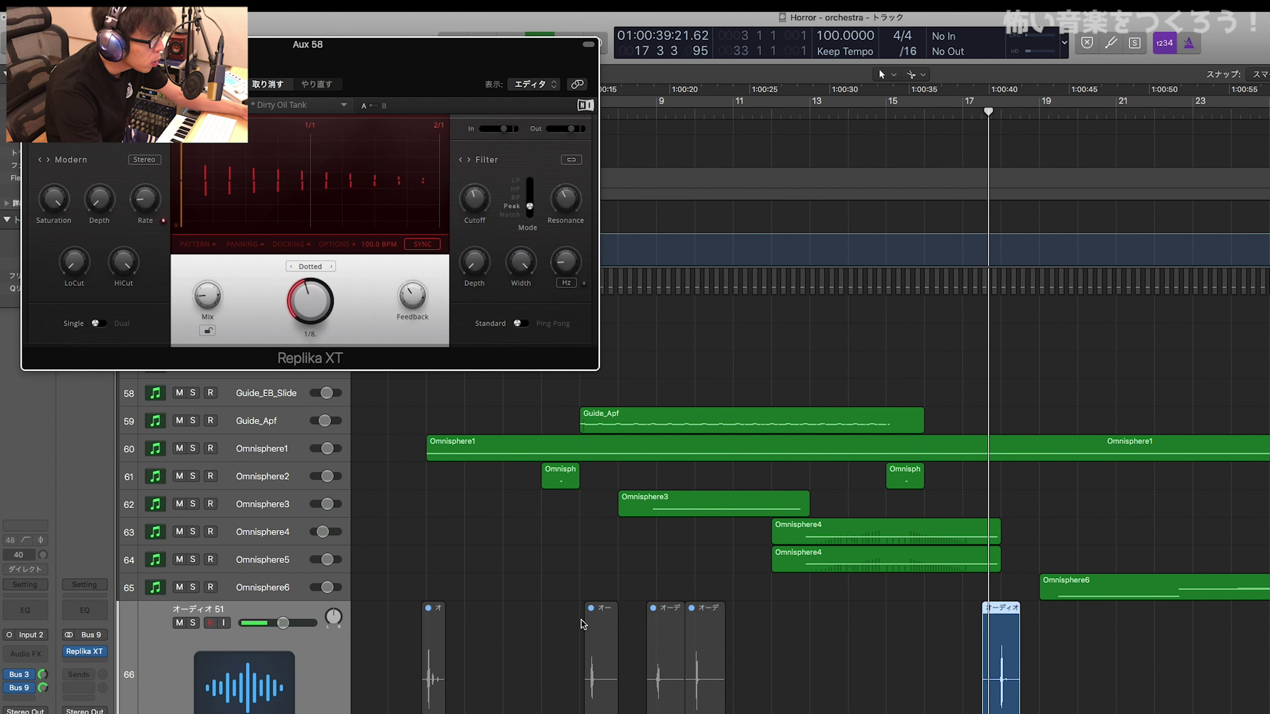
Step: Insert a Pitch Shifter on the オーディオ 51 track and set its Mix to 100% while playing the soloed region
left_click(858, 664)
key("ctrl+s")
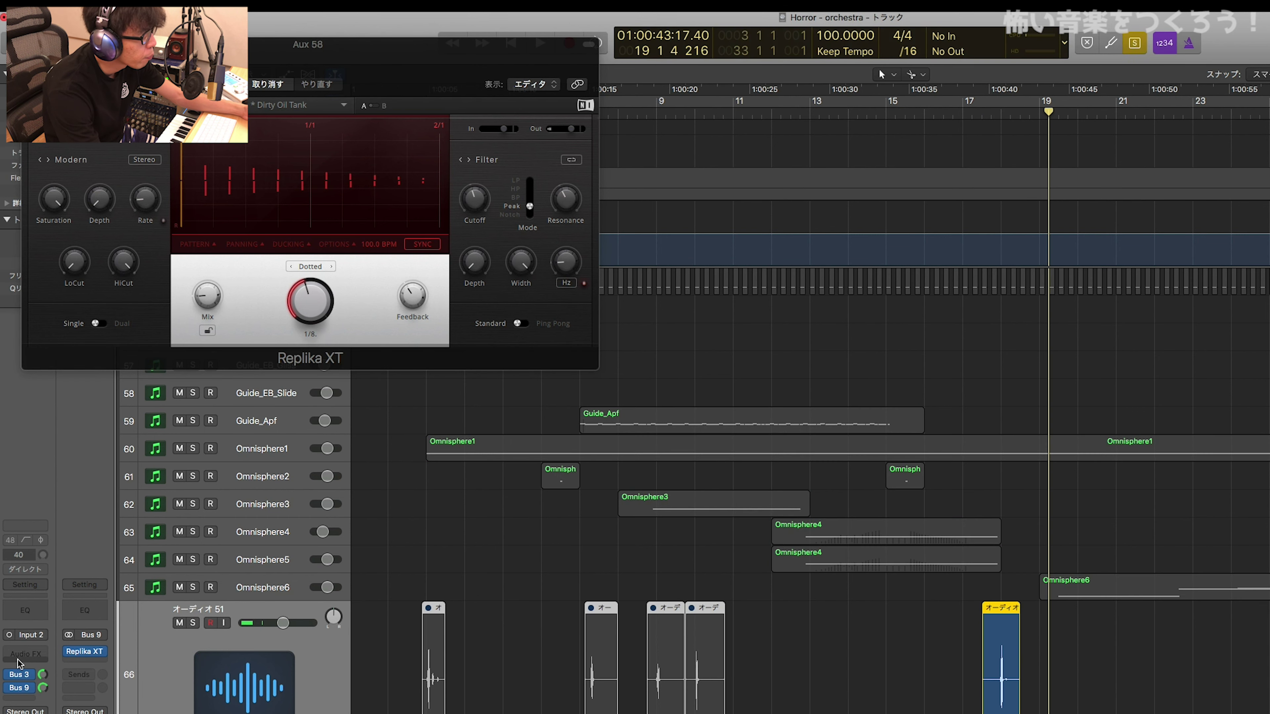
left_click(39, 655)
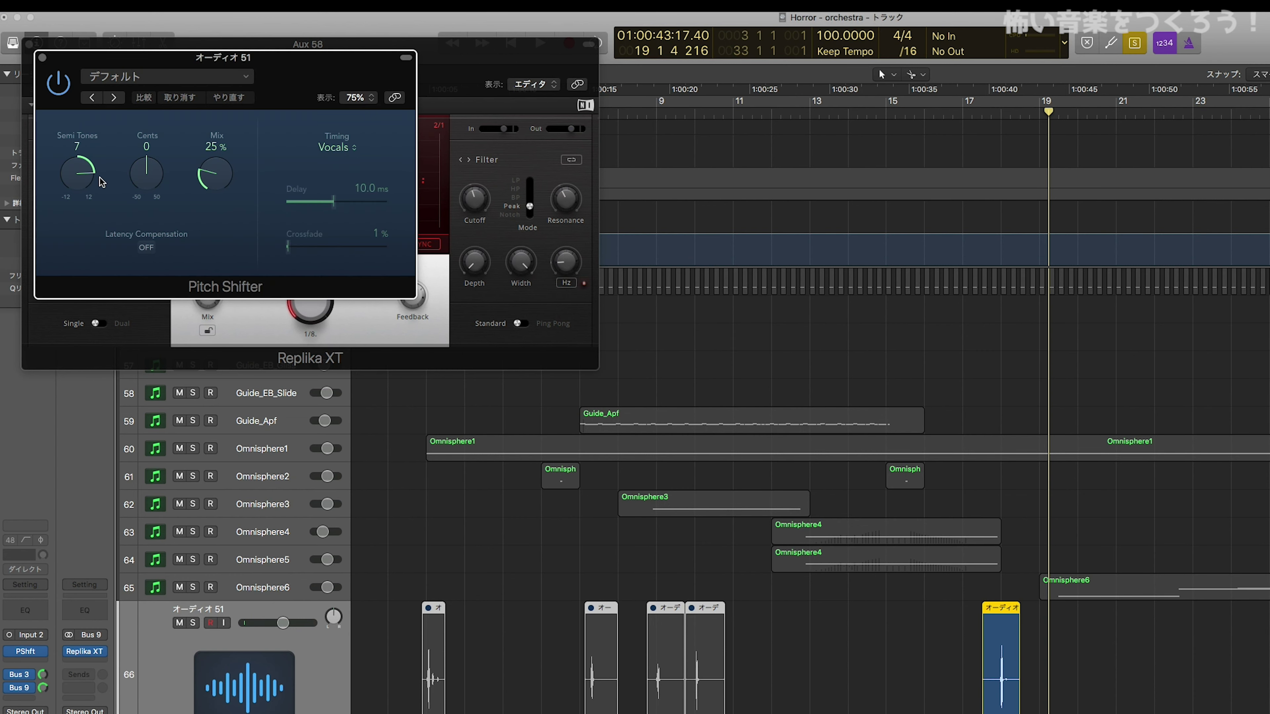
key("space")
left_click_drag(216, 180, 239, 125)
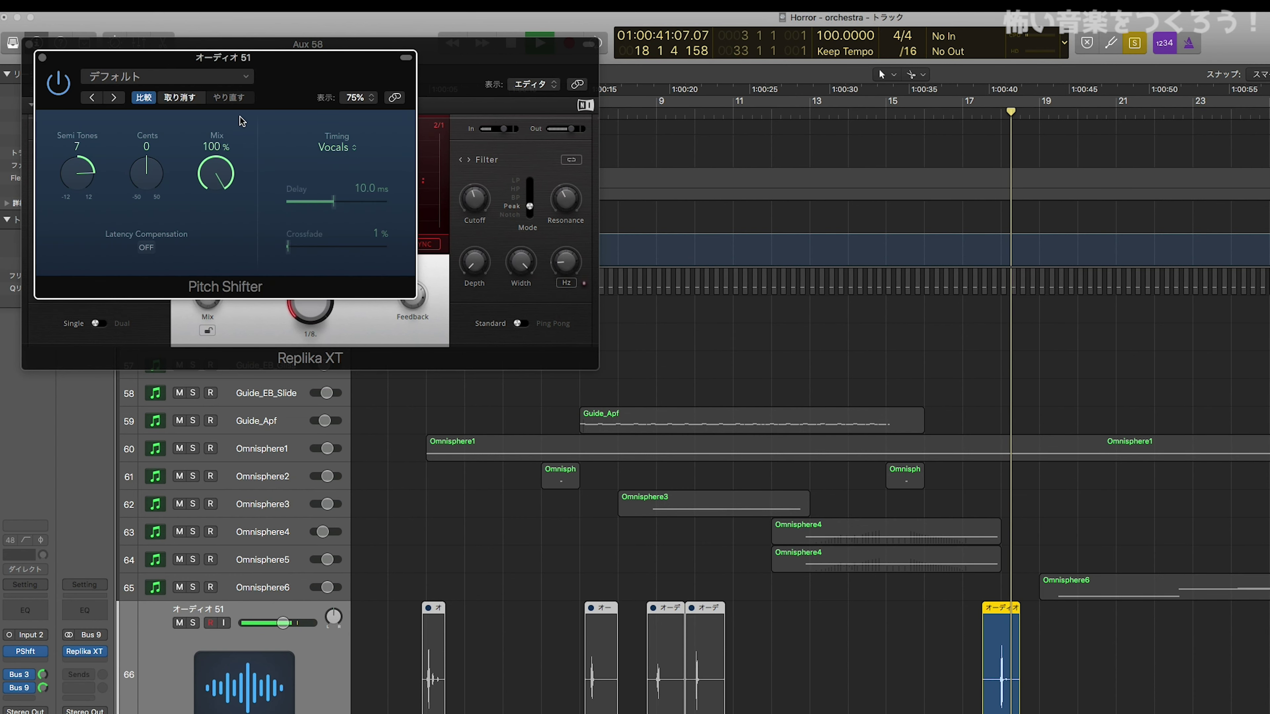
Step: Audition the region while lowering the Pitch Shifter's Semi Tones to -11, and turn solo off
left_click_drag(78, 170, 78, 190)
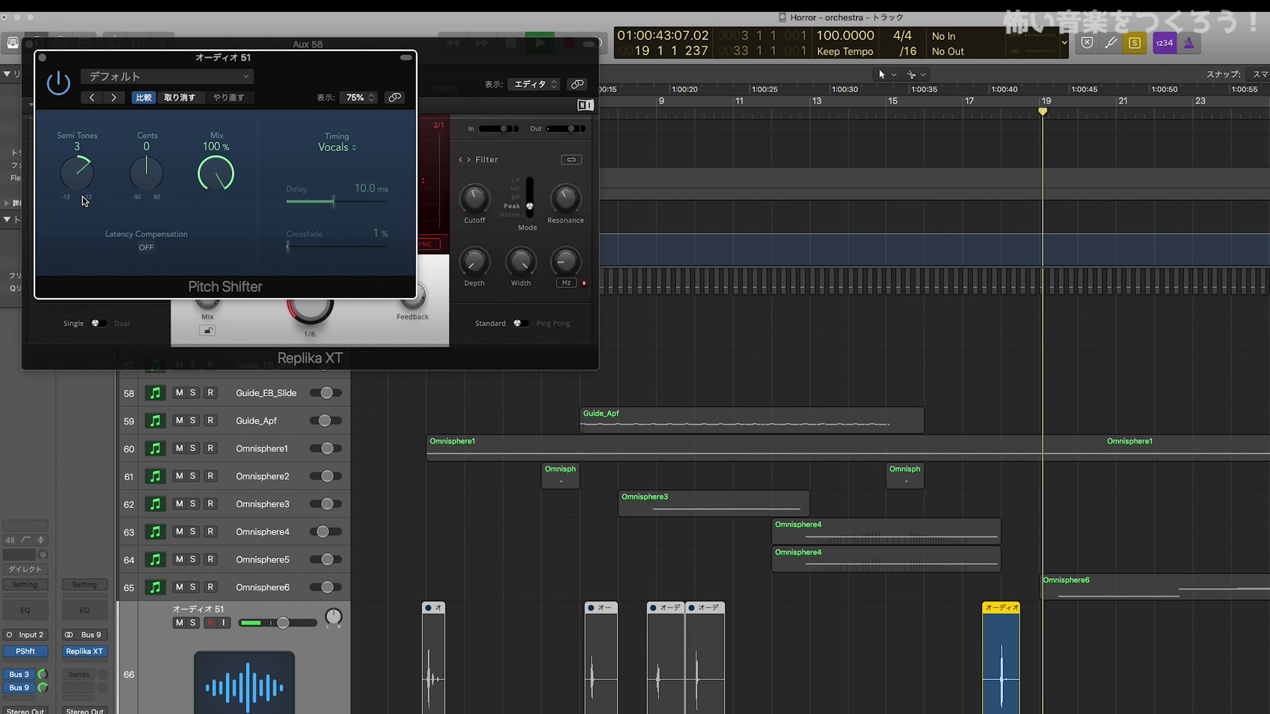
key("space")
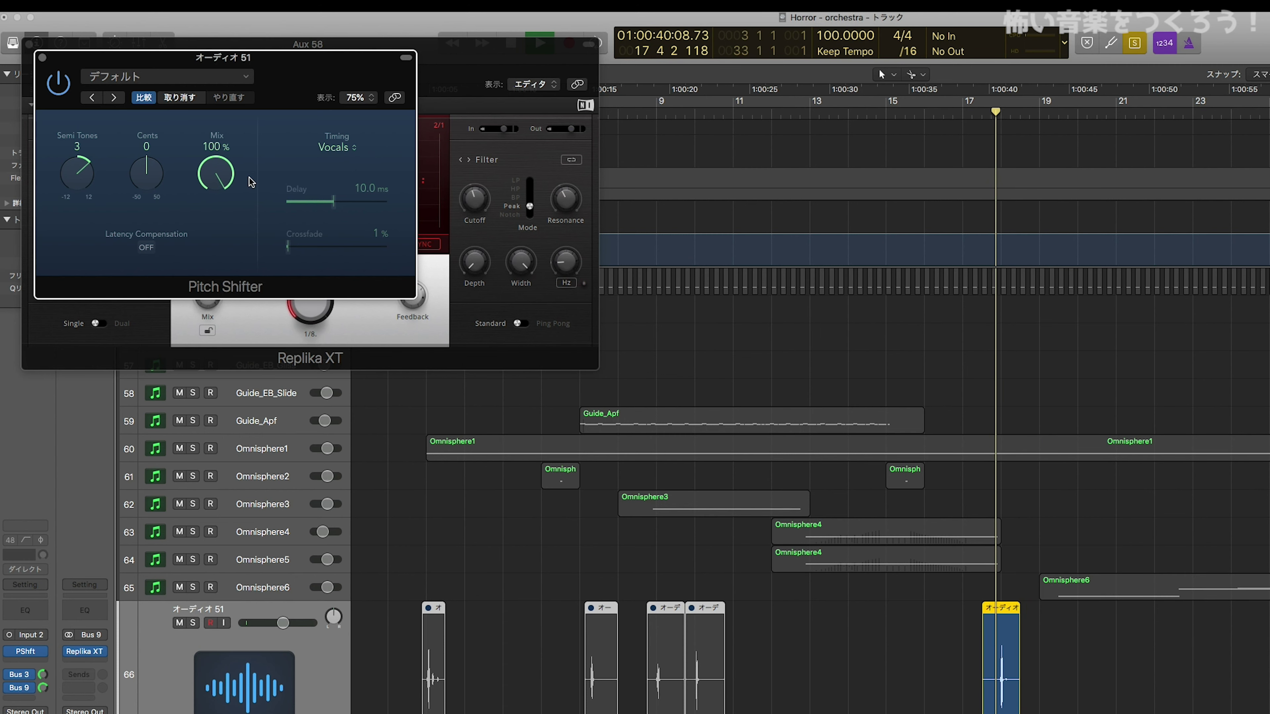
left_click_drag(77, 178, 217, 300)
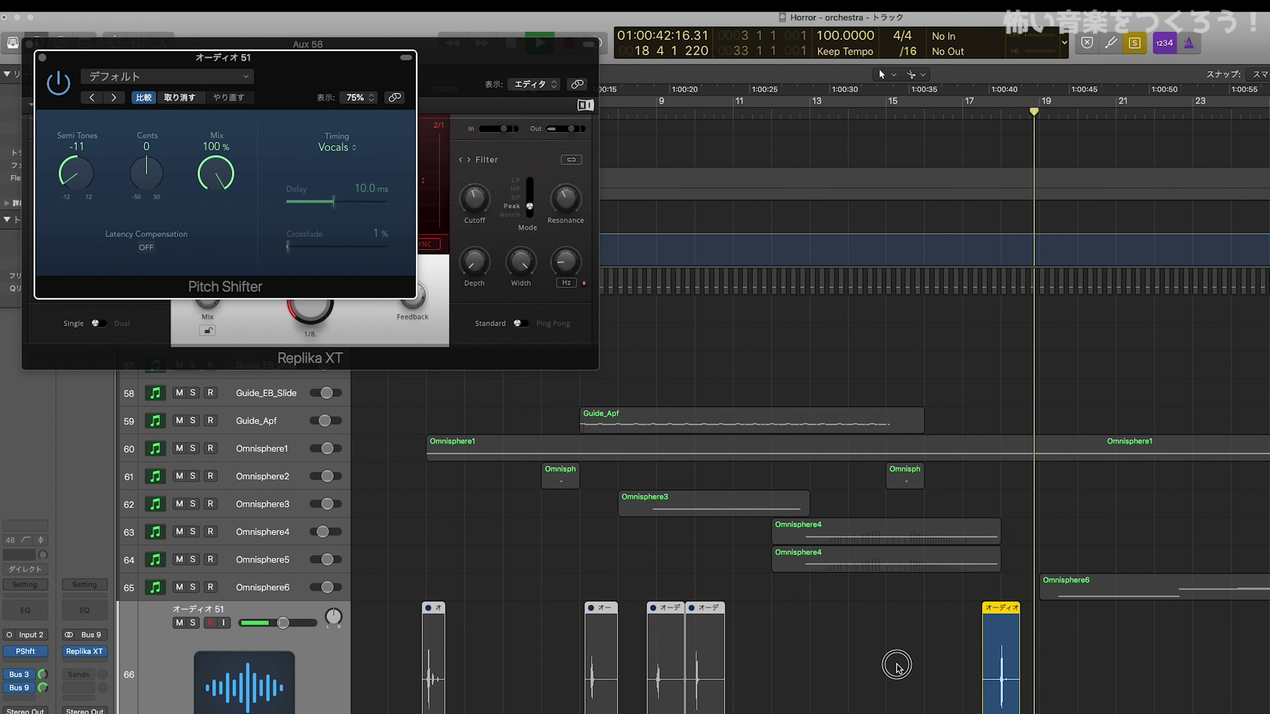
key("space")
key("ctrl+s")
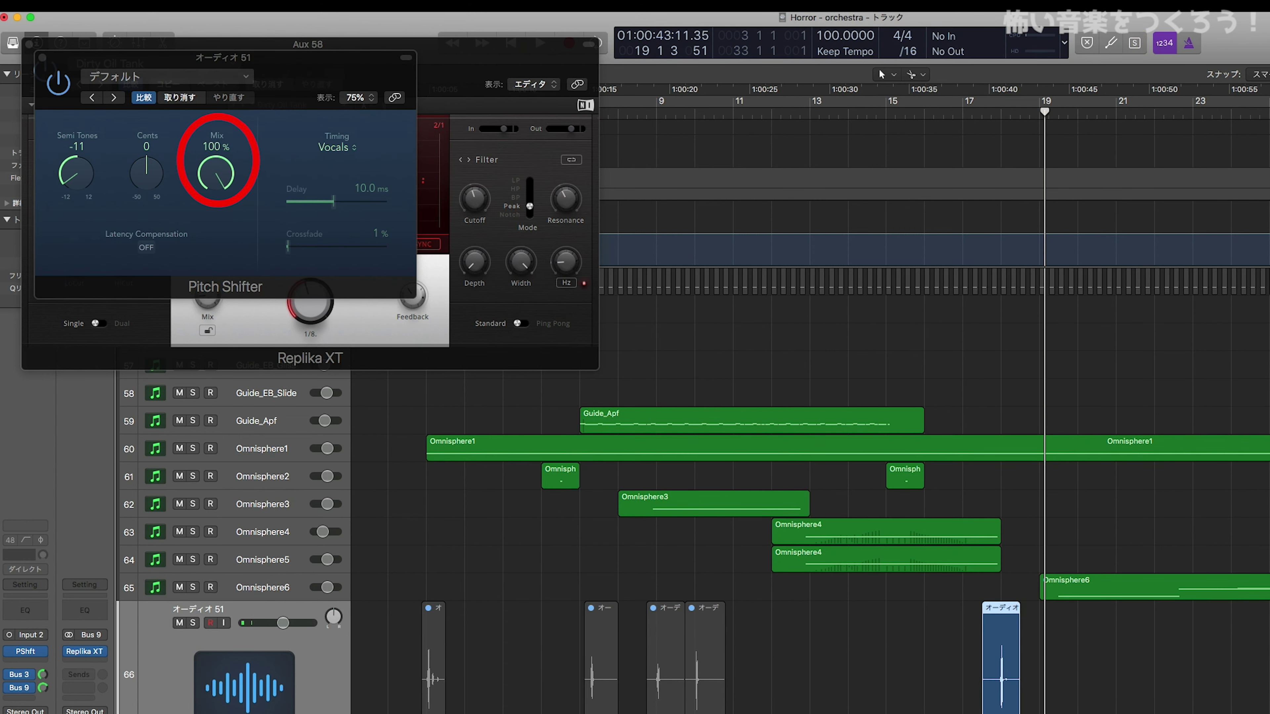
Step: Duplicate the オーディオ 51 track to hold the muted regions, and move the unmuted region to just before bar 3
left_click_drag(400, 709, 901, 700)
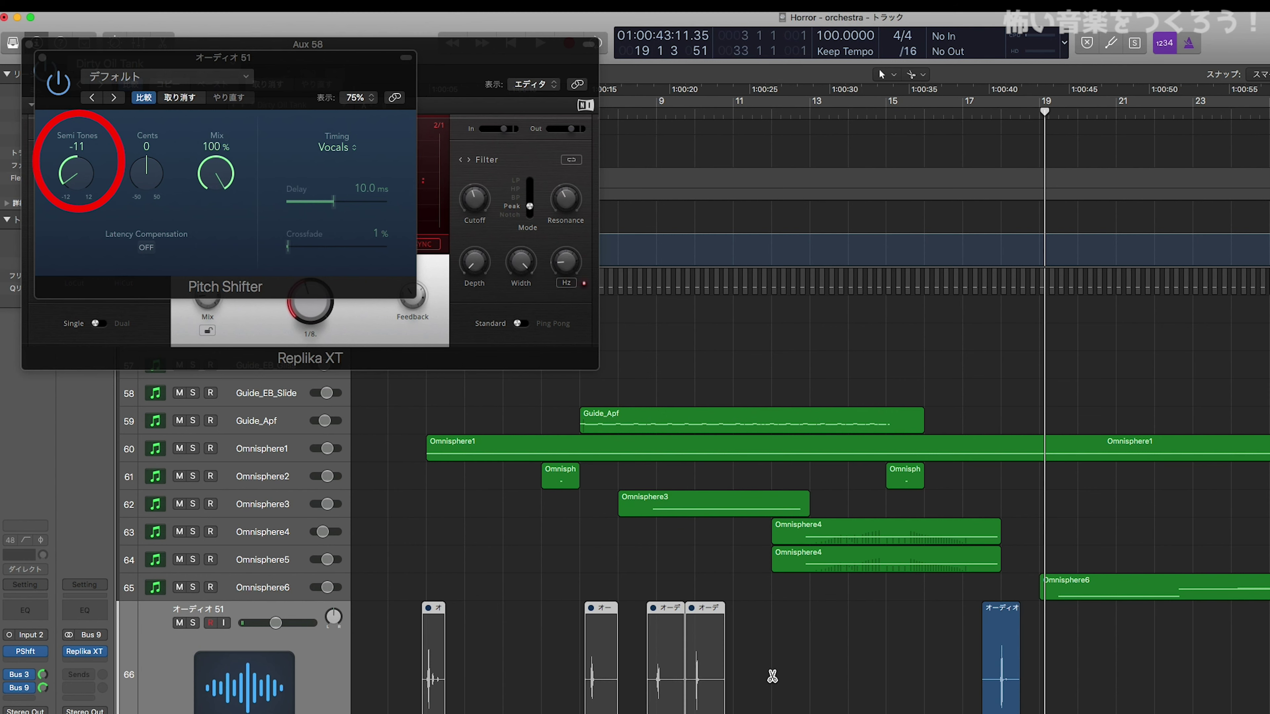
key("super+d")
left_click_drag(793, 651, 460, 631)
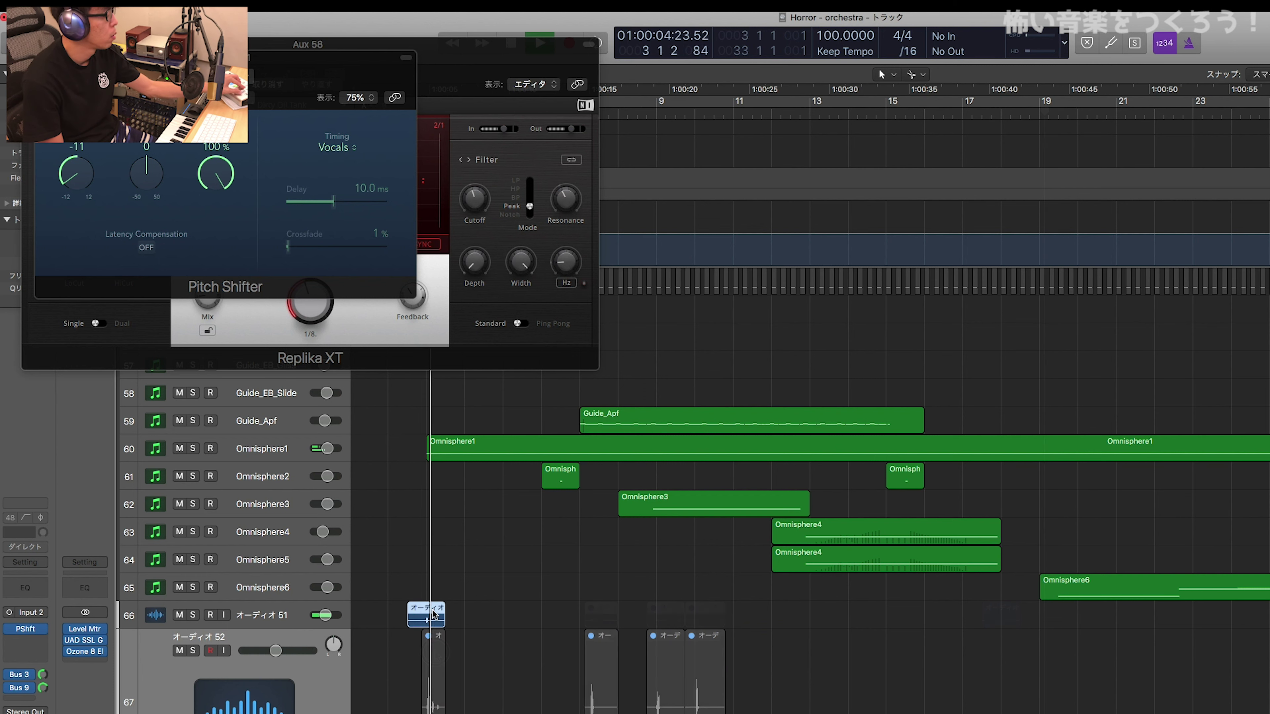
left_click(302, 617)
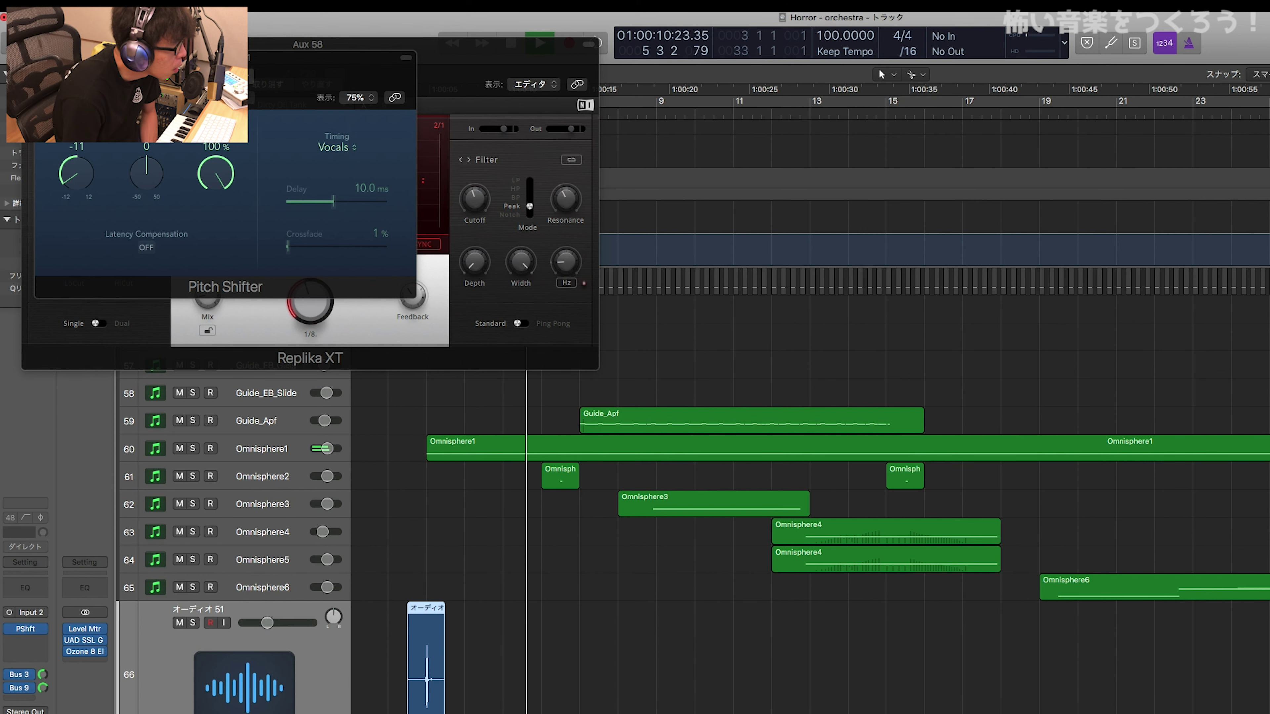
Step: Try the first muted recording around bar 8 on the オーディオ 51 track, and delete it
left_click_drag(429, 712, 623, 686)
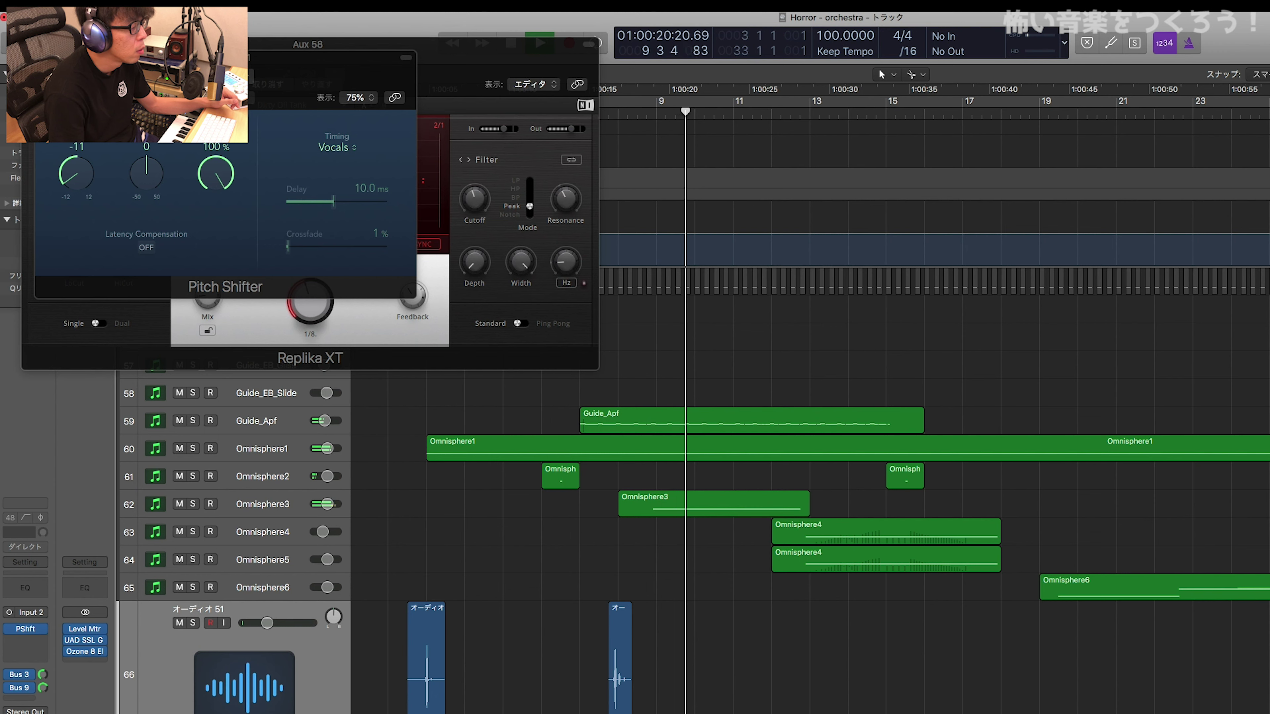
left_click(621, 712)
key("Delete")
Step: Place another muted recording just before bar 8 on the オーディオ 51 track, unmute it and play from it
left_click_drag(623, 713, 623, 712)
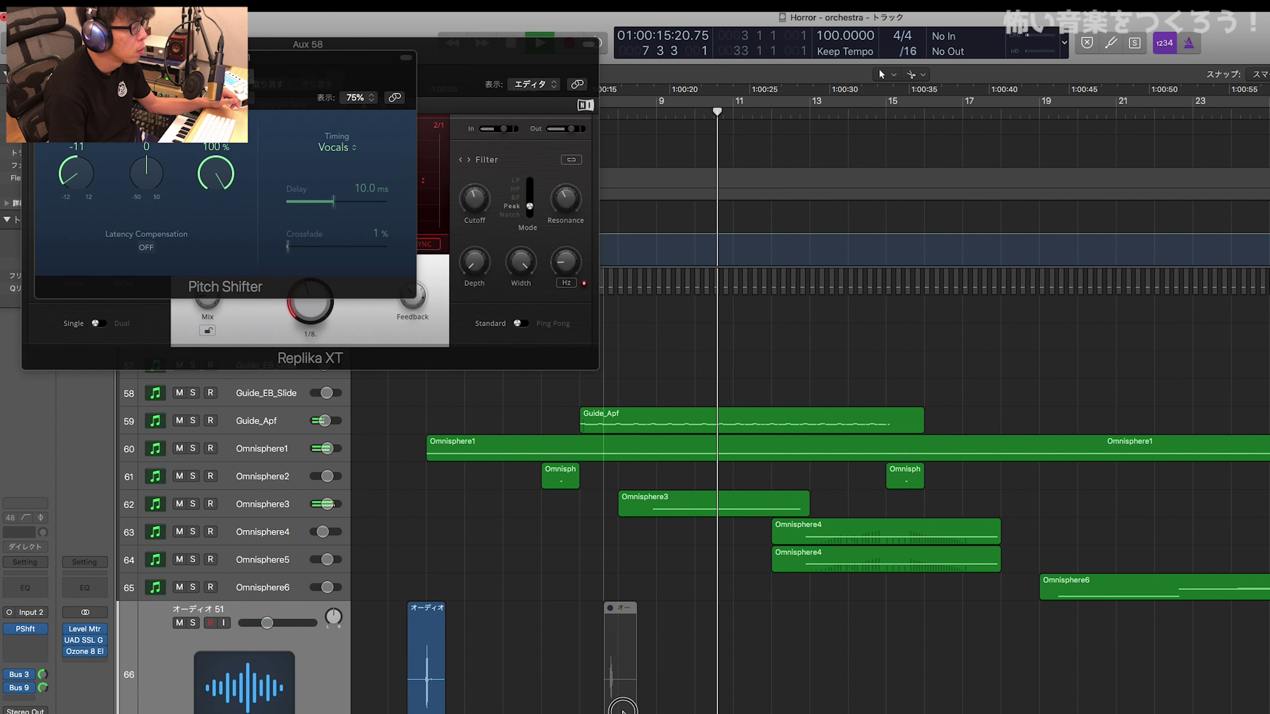
key("ctrl+m")
key("shift+space")
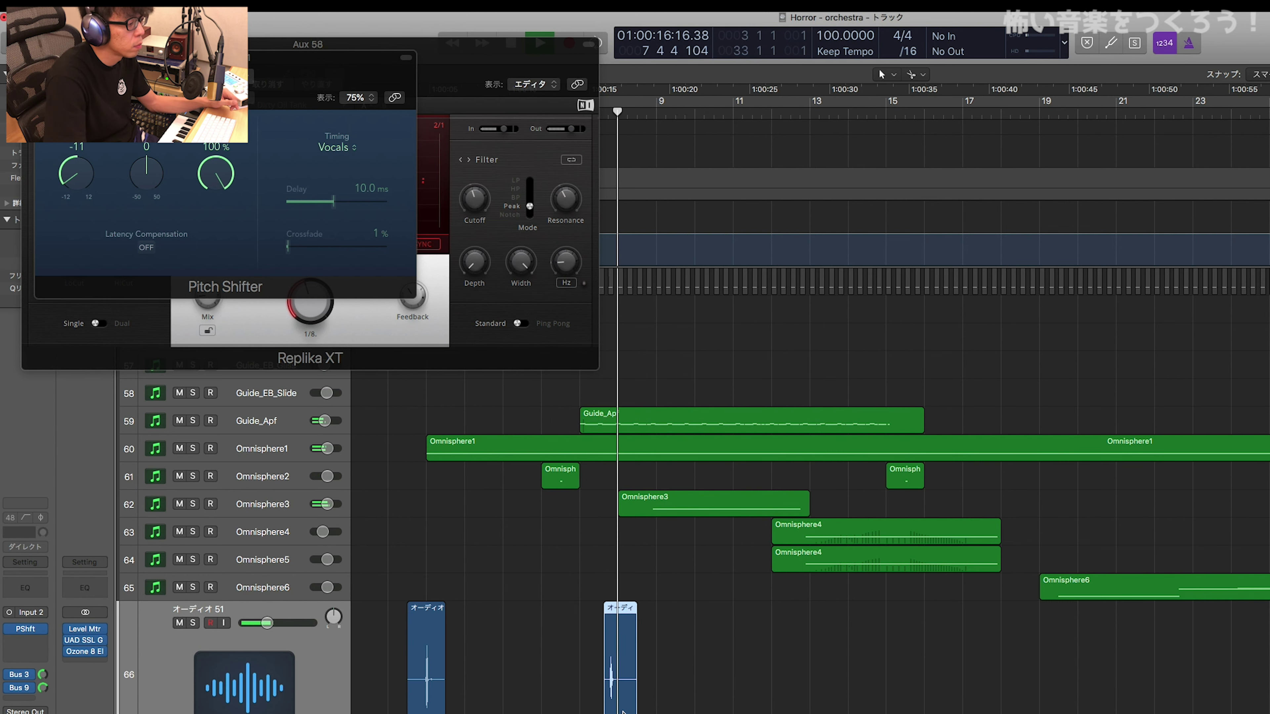
left_click(582, 710)
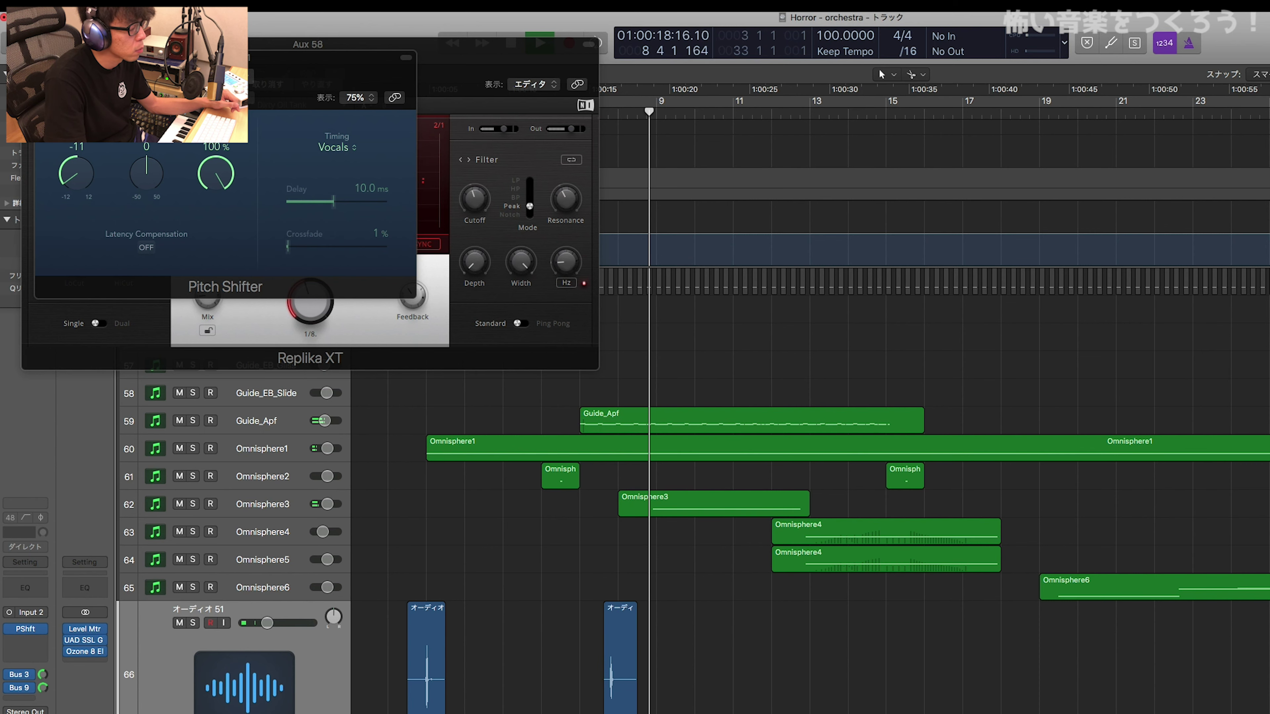
Step: Adjust the Bus 9 send level on the Guide_Apf track
left_click(250, 423)
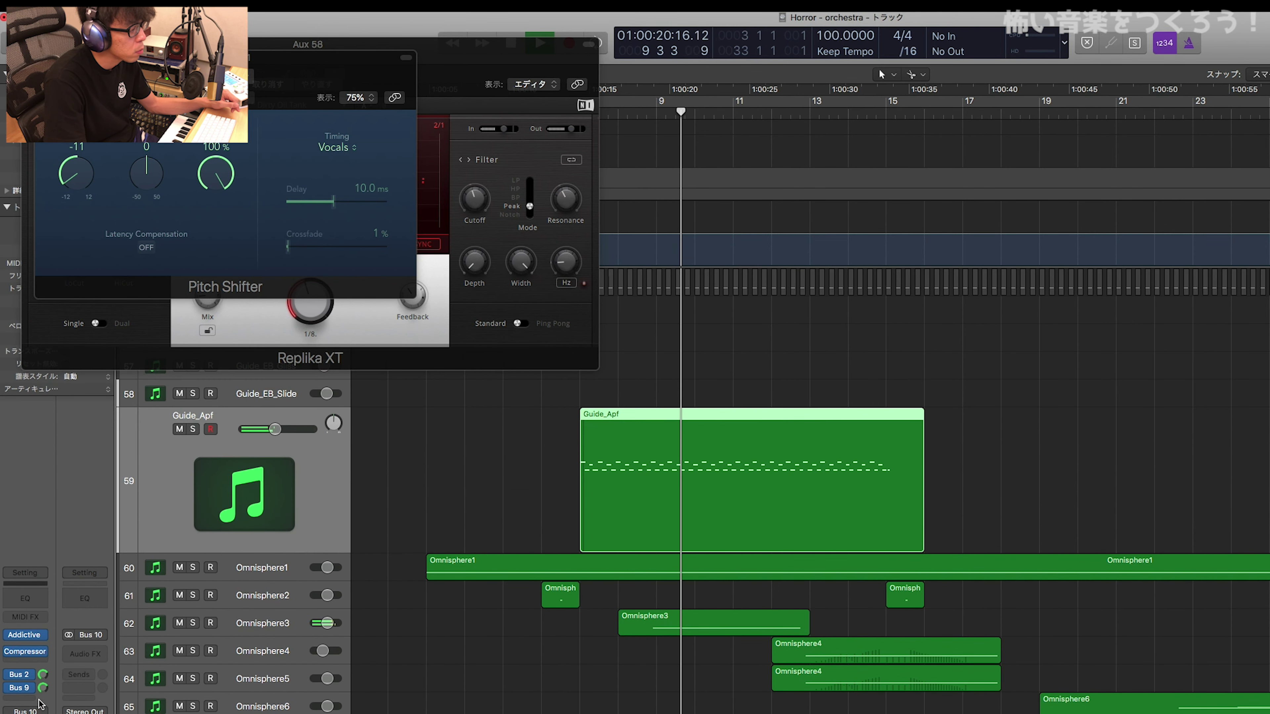
left_click_drag(43, 688, 41, 693)
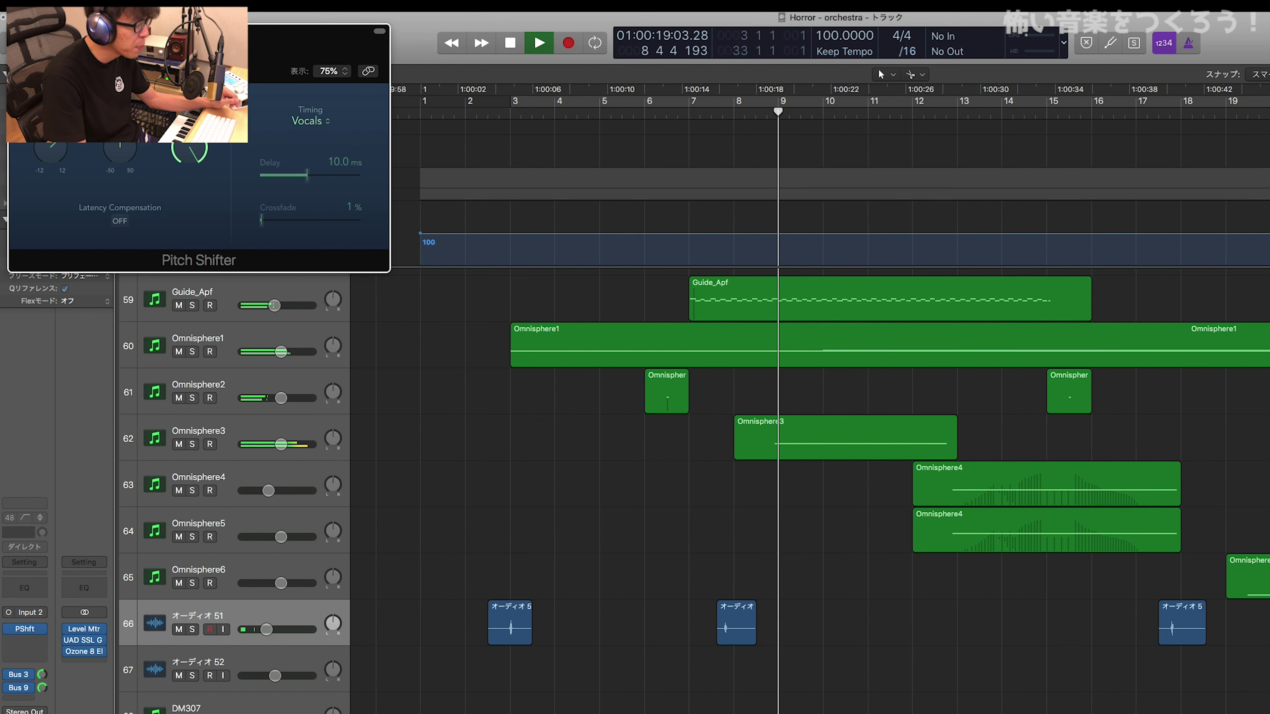
Step: Close and reopen the オーディオ 51 track's Pitch Shifter, and open the Replika XT fed by its Bus 9 send
left_click(18, 31)
key("super+Left")
key("super+Left")
key("super+Up")
key("super+Up")
key("super+Up")
key("super+Up")
key("super+Up")
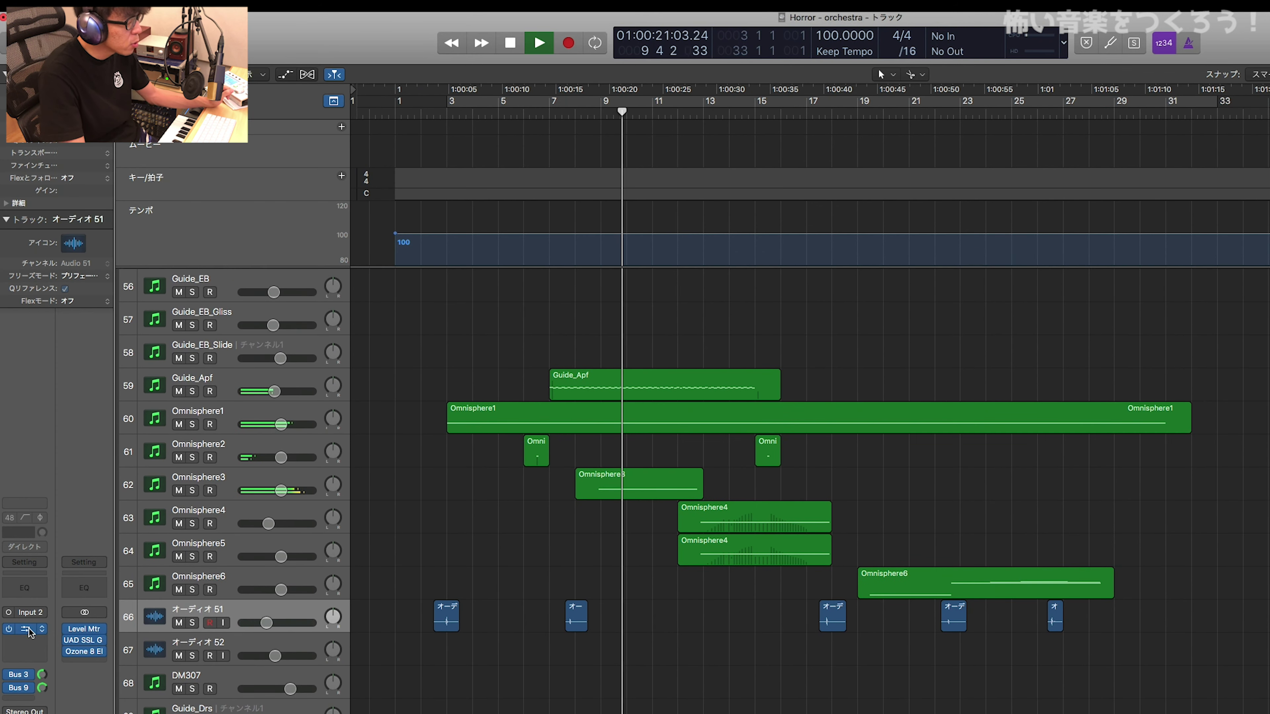
left_click(25, 629)
left_click(20, 688)
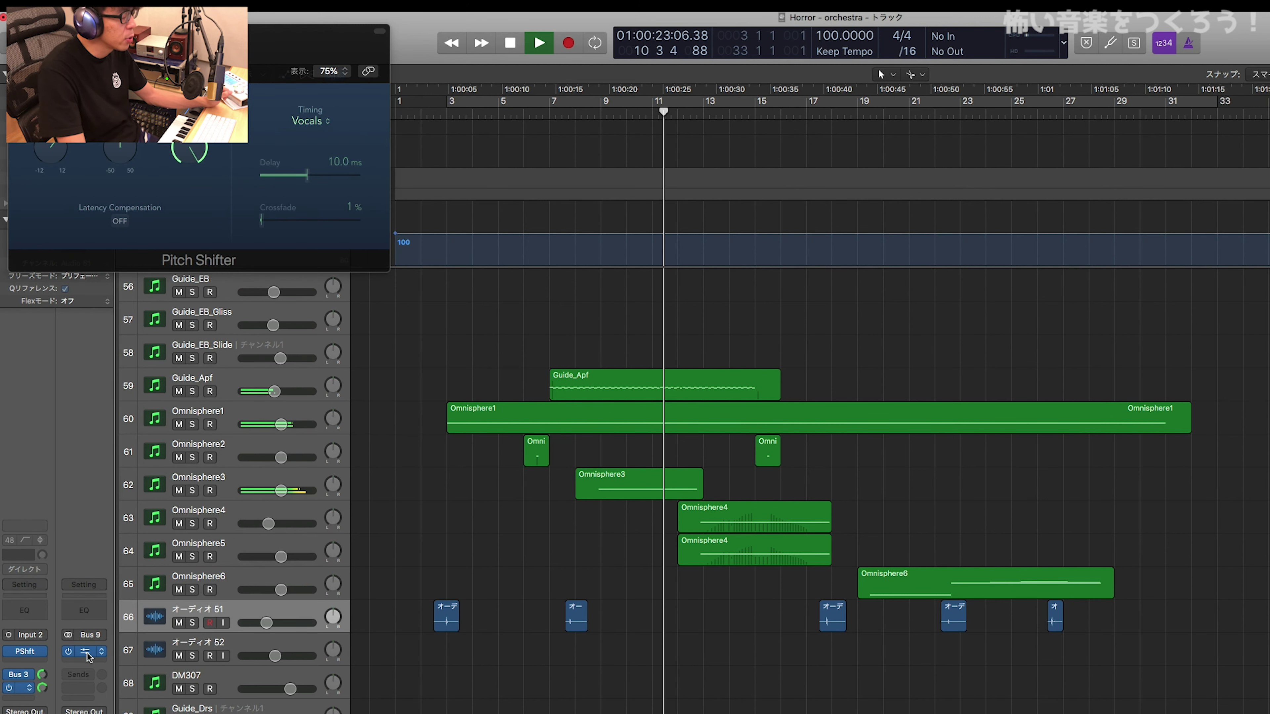
left_click(86, 651)
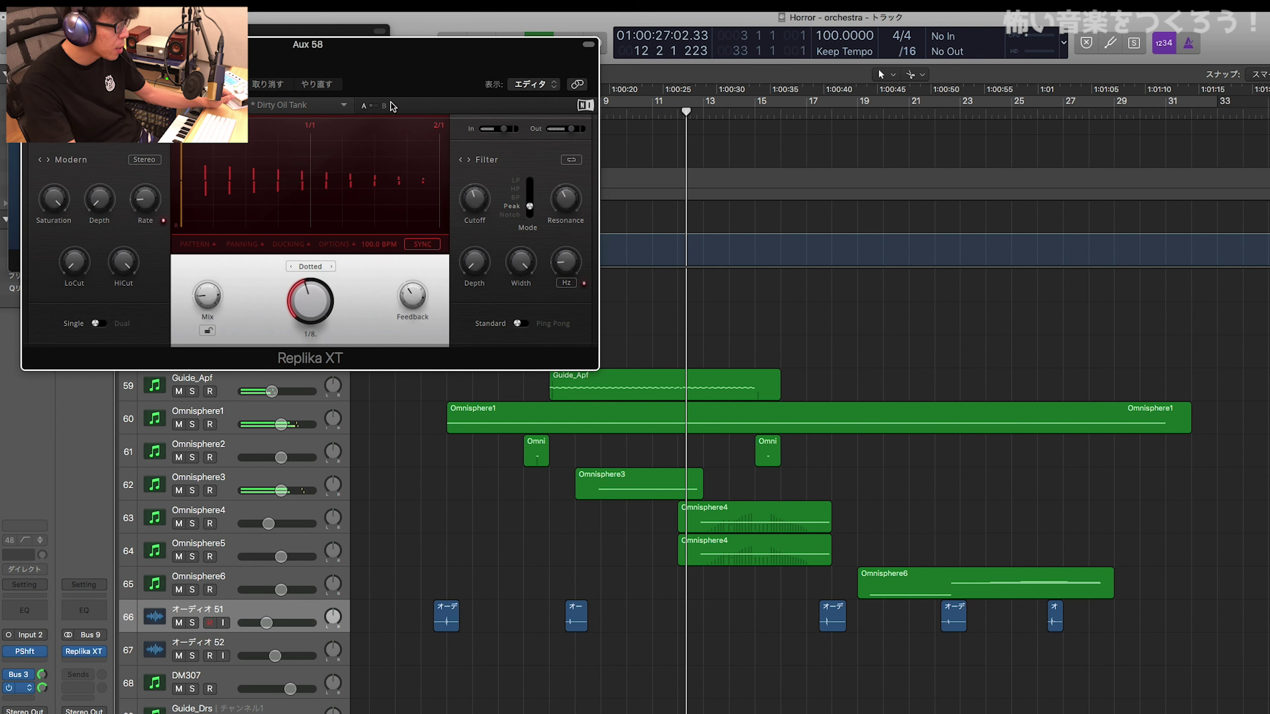
Step: Move the Replika XT window clear of the tracks and hide the Pitch Shifter window's header
left_click(1265, 81)
left_click_drag(1264, 81, 1166, 39)
left_click(379, 31)
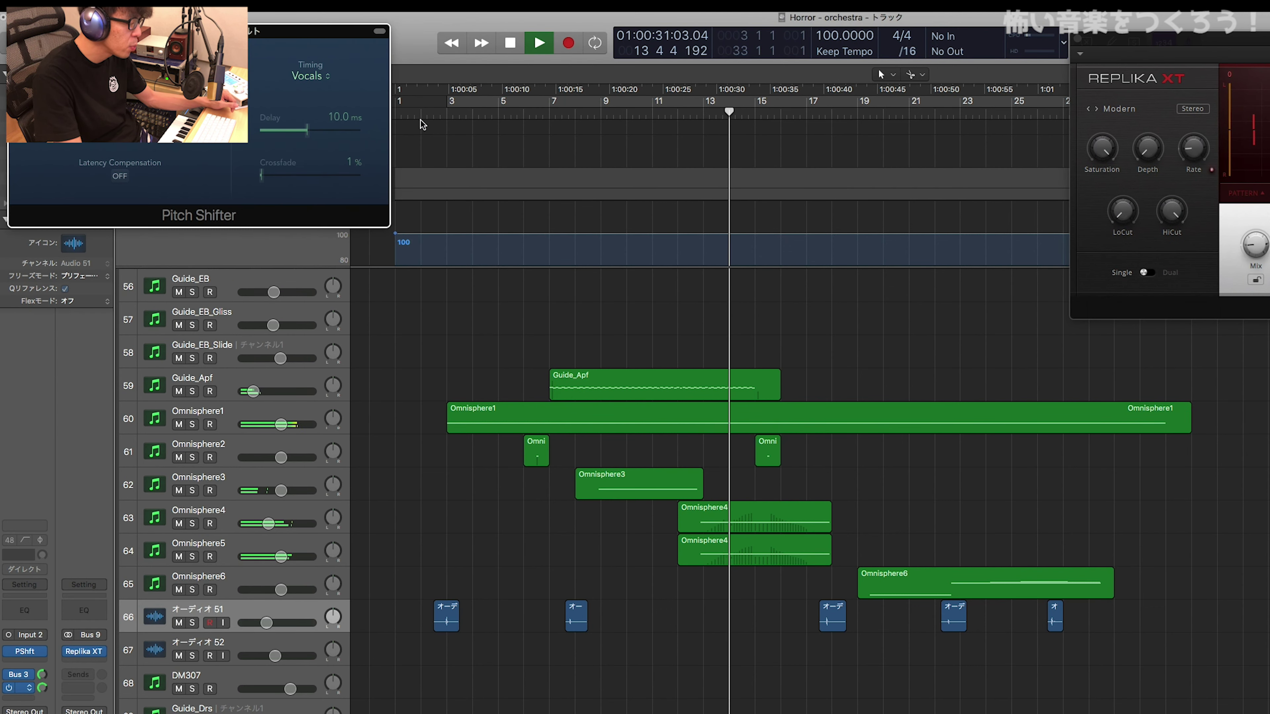
Step: Move the Omnisphere6 region one bar earlier to start at bar 18
left_click(247, 528)
left_click(216, 512)
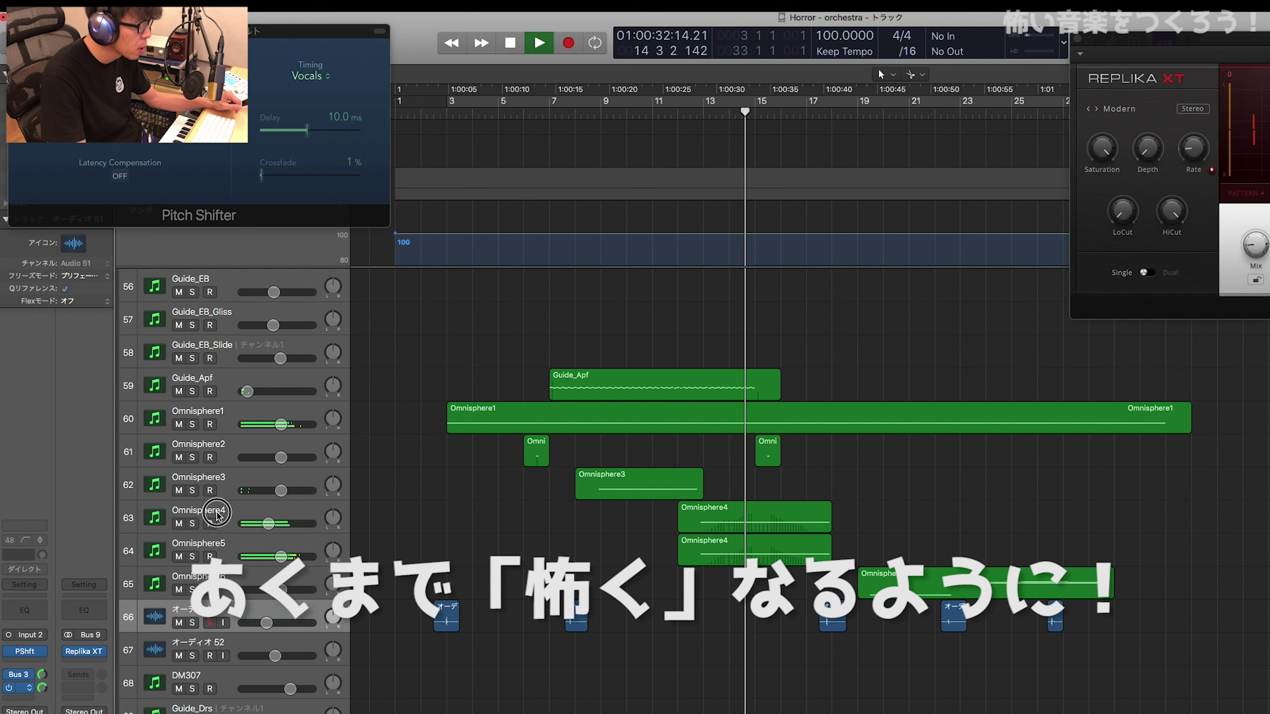
left_click(489, 584, "ctrl+alt")
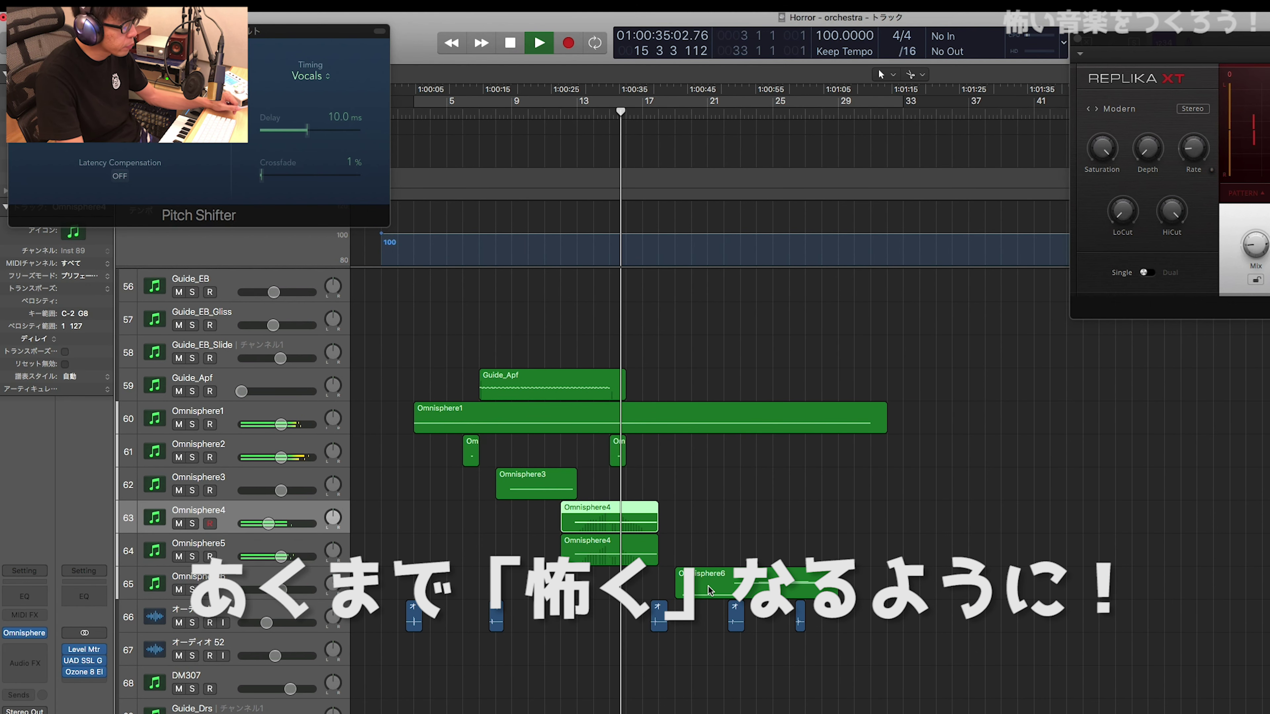
left_click_drag(710, 590, 693, 591)
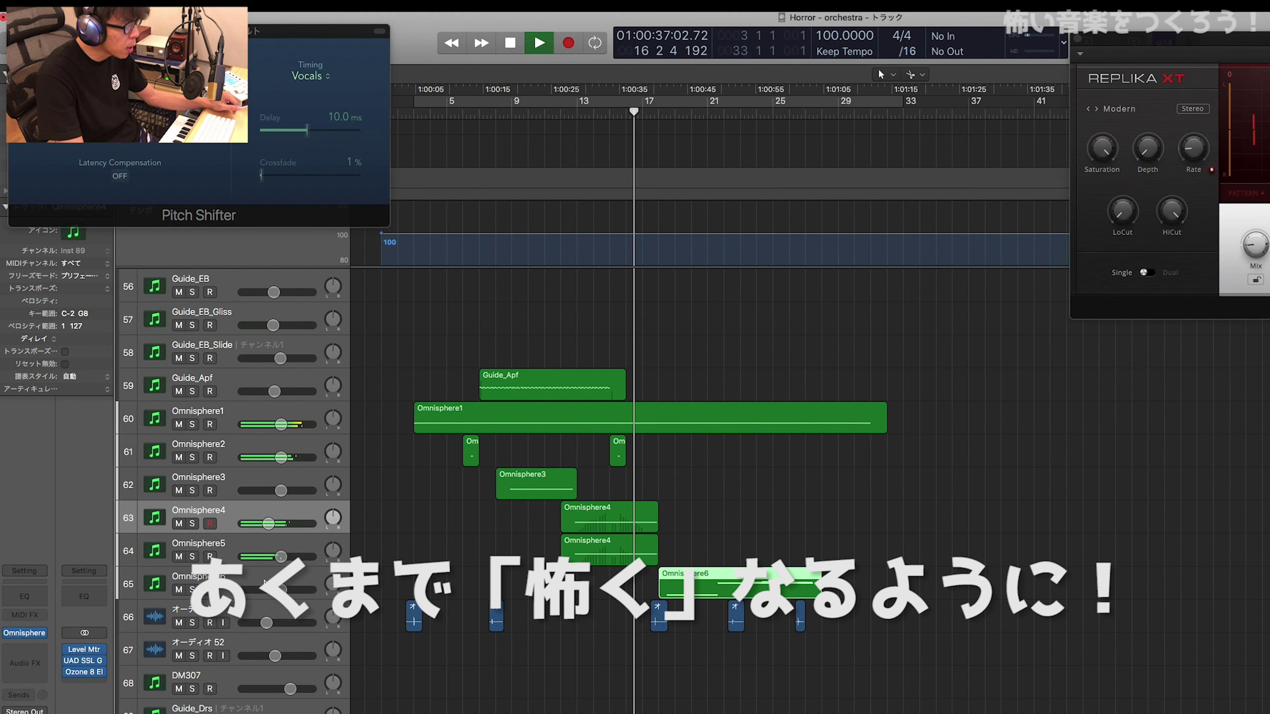
Step: Duplicate the Omnisphere6 track as an empty track with the same settings, and select the Guide_Apf track
left_click(280, 581)
key("super+d")
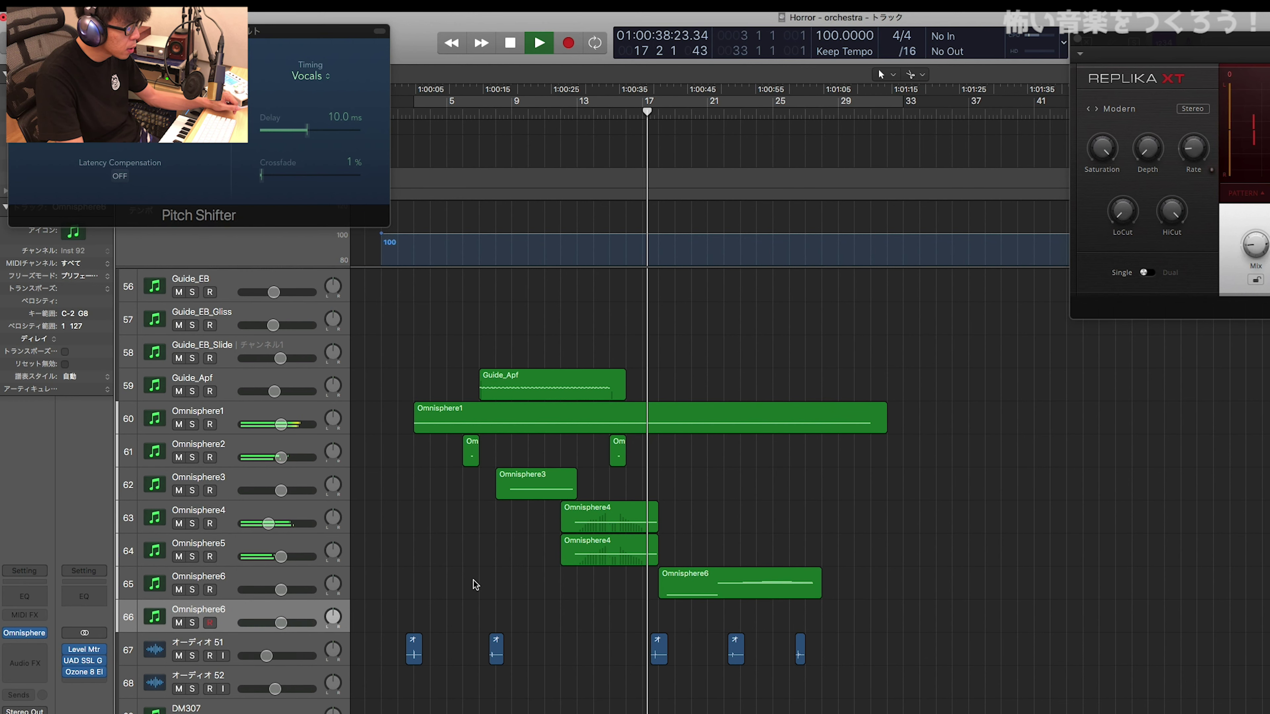
left_click(287, 387)
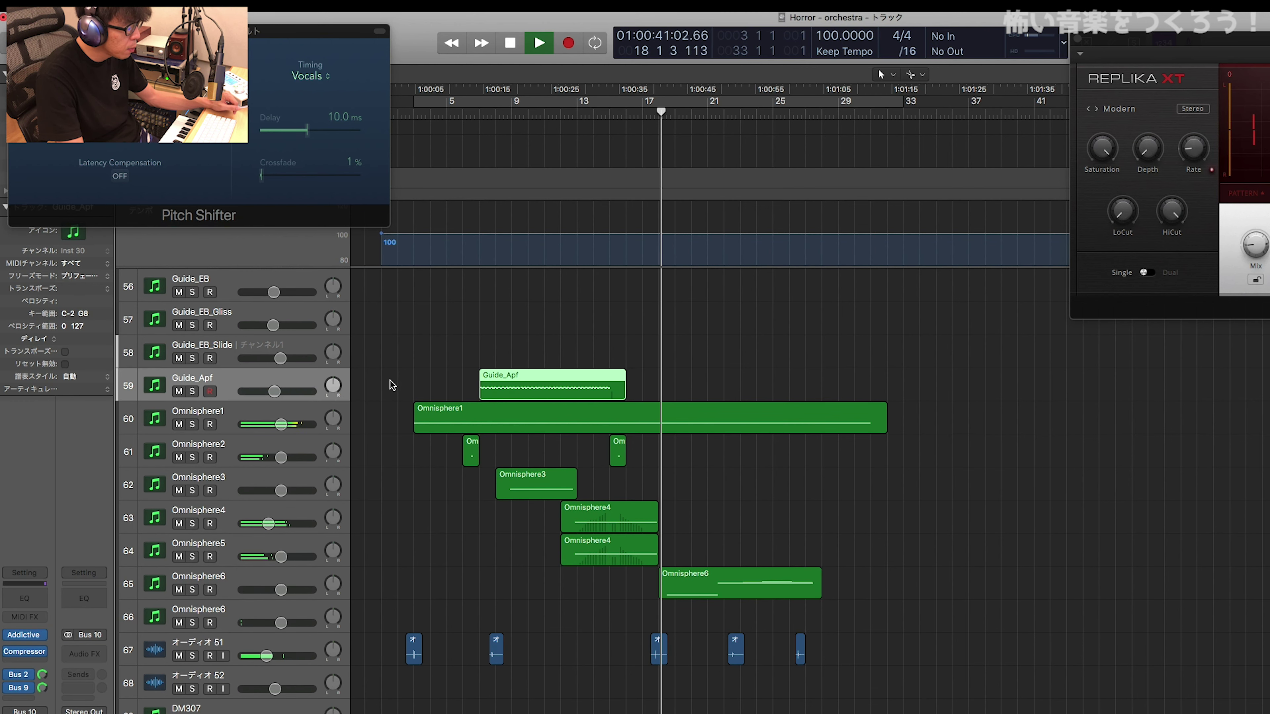
Step: Set track automation to always move with regions, and copy the Guide_Apf region with its volume automation to bar 23
key("a")
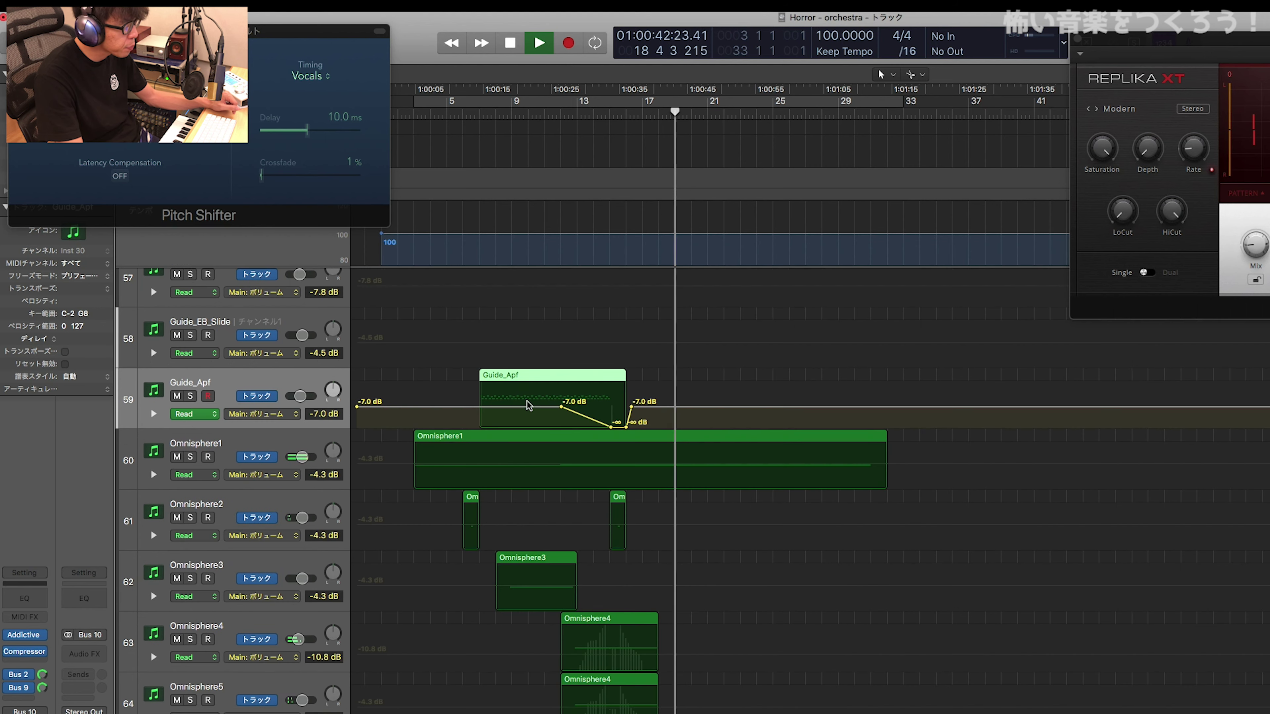
right_click(531, 406)
left_click(580, 459)
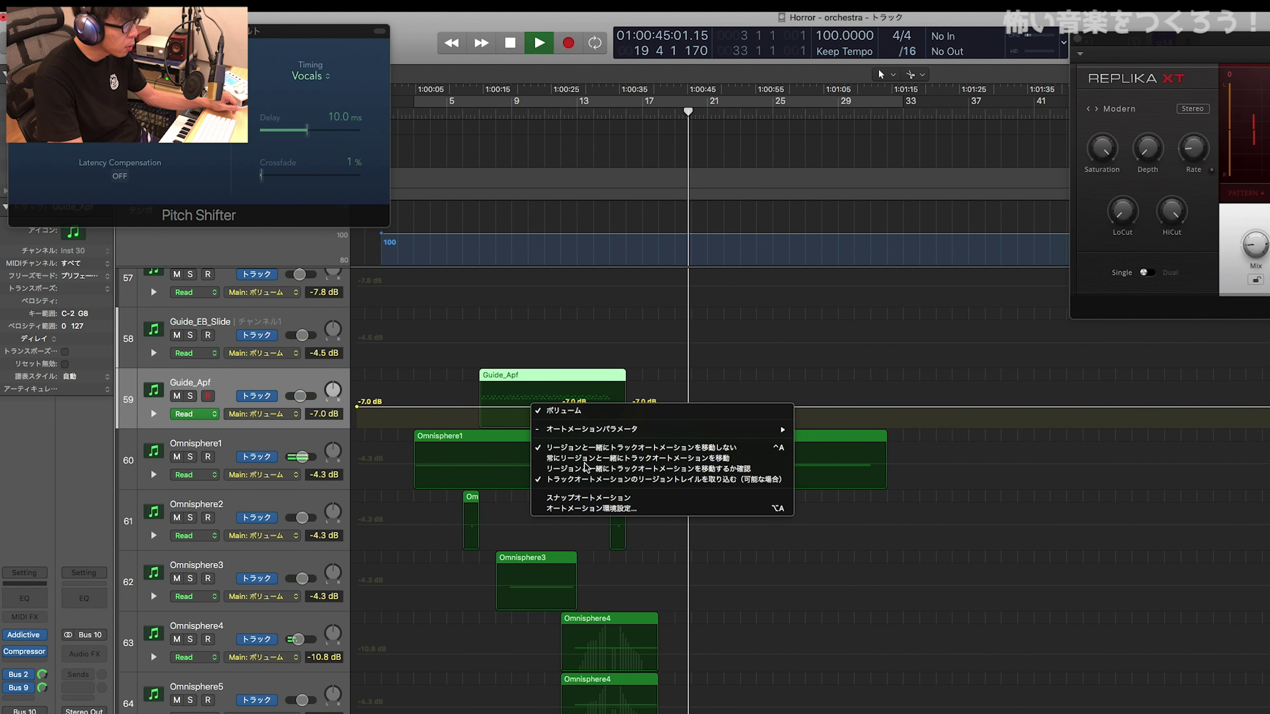
key("a")
left_click_drag(527, 388, 801, 388)
key("a")
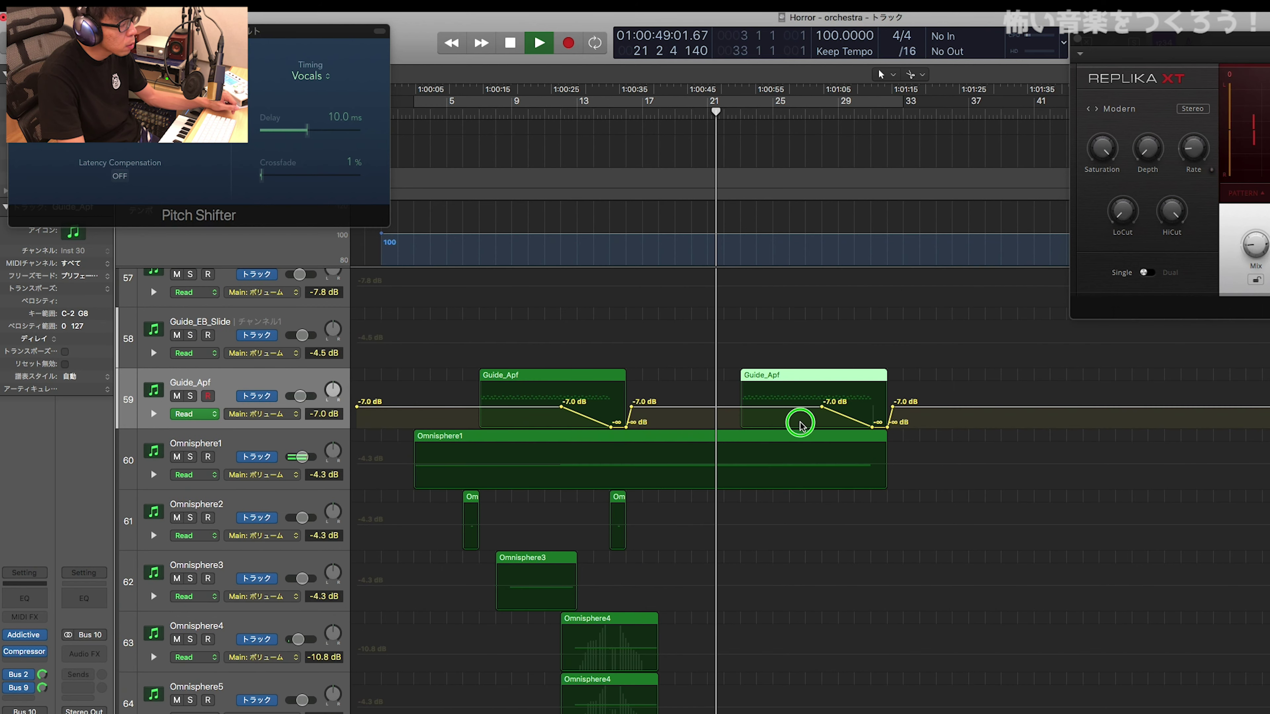
right_click(800, 421)
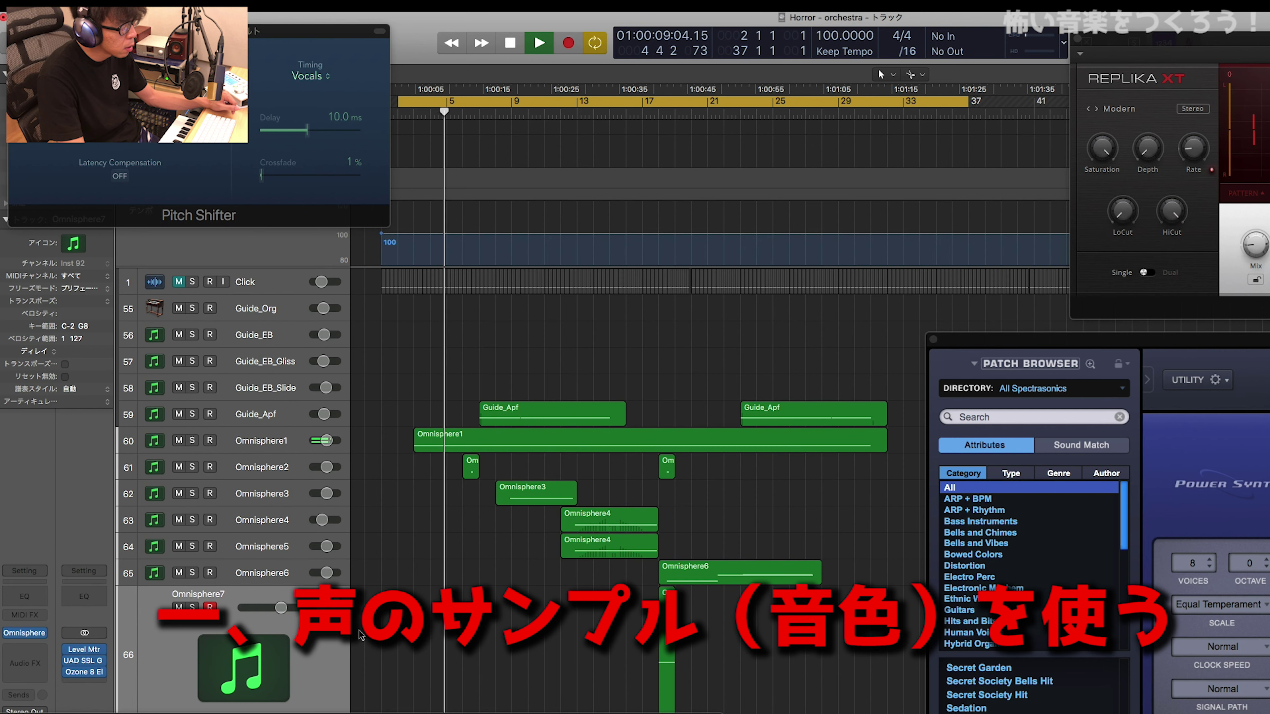
Step: Turn off cycle playback and trim the start of the first region on the オーディオ 51 track
key("Down")
key("super+Right")
key("super+Right")
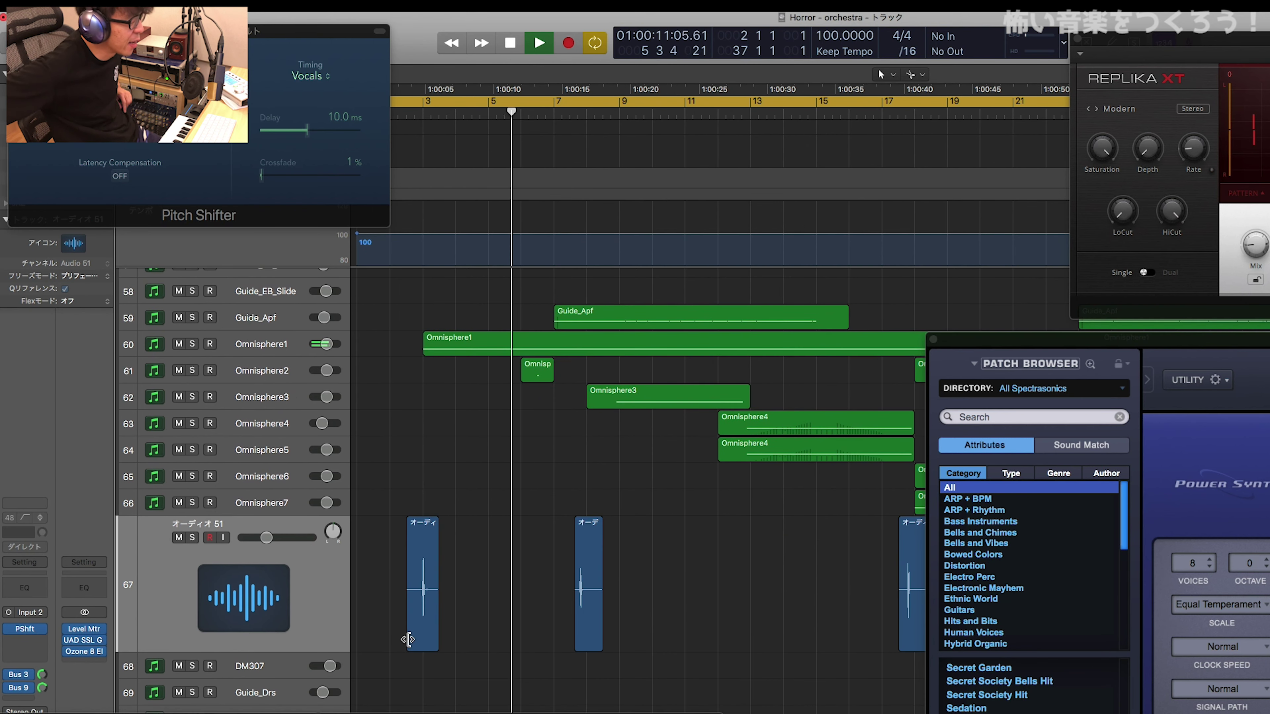
key("c")
left_click_drag(408, 639, 418, 640)
scroll(510, 631, "down", 5)
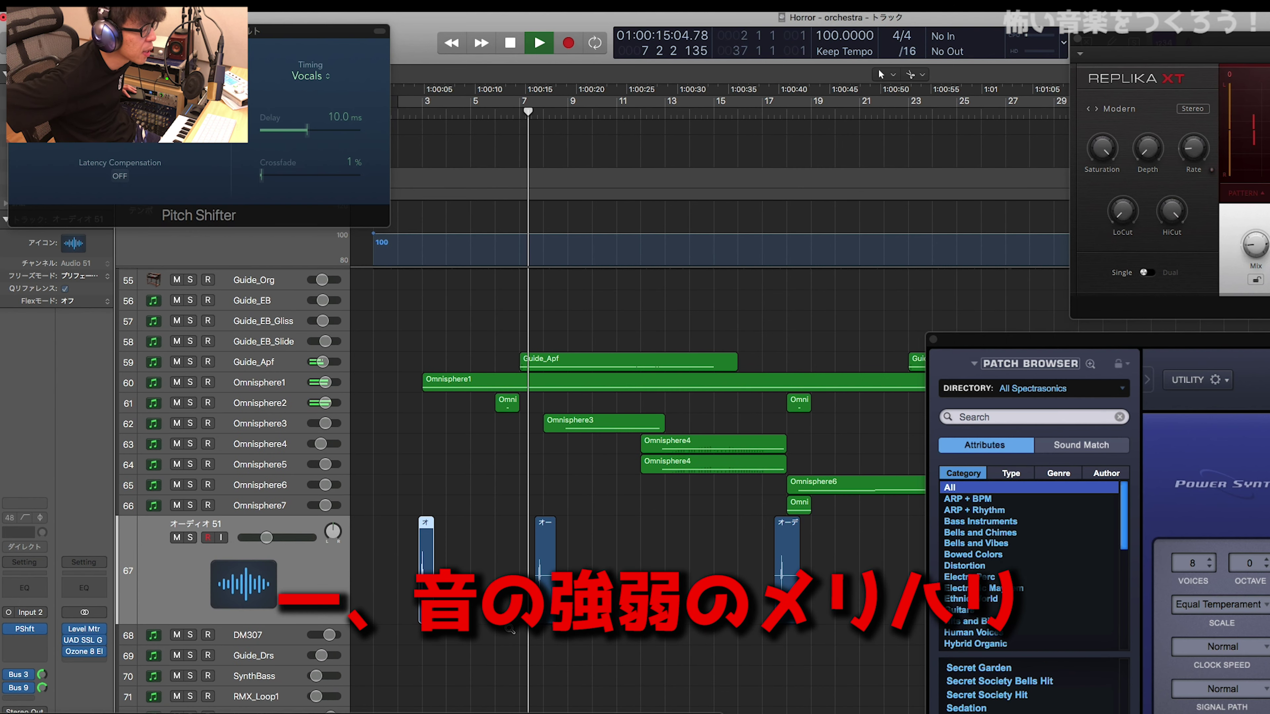
Step: Trim the starts of the third and fourth オーディオ 51 regions, near bars 17 and 26
scroll(510, 629, "down", 3)
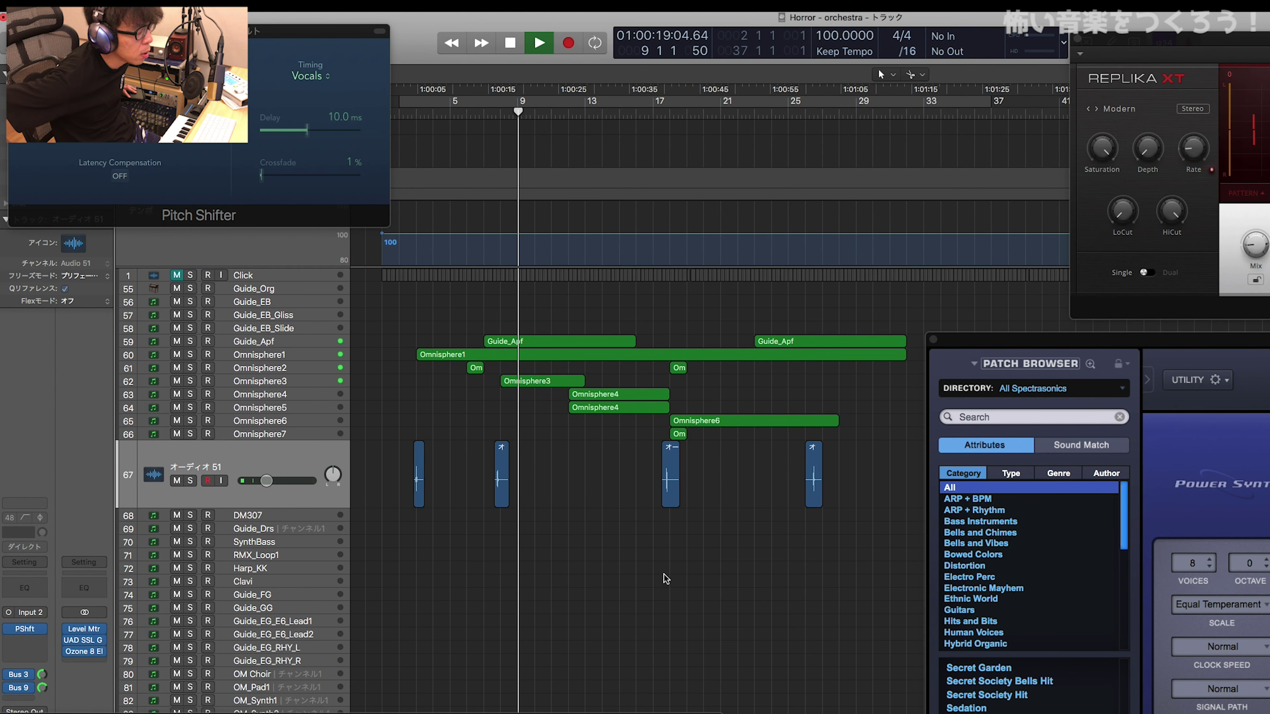
scroll(670, 579, "up", 5)
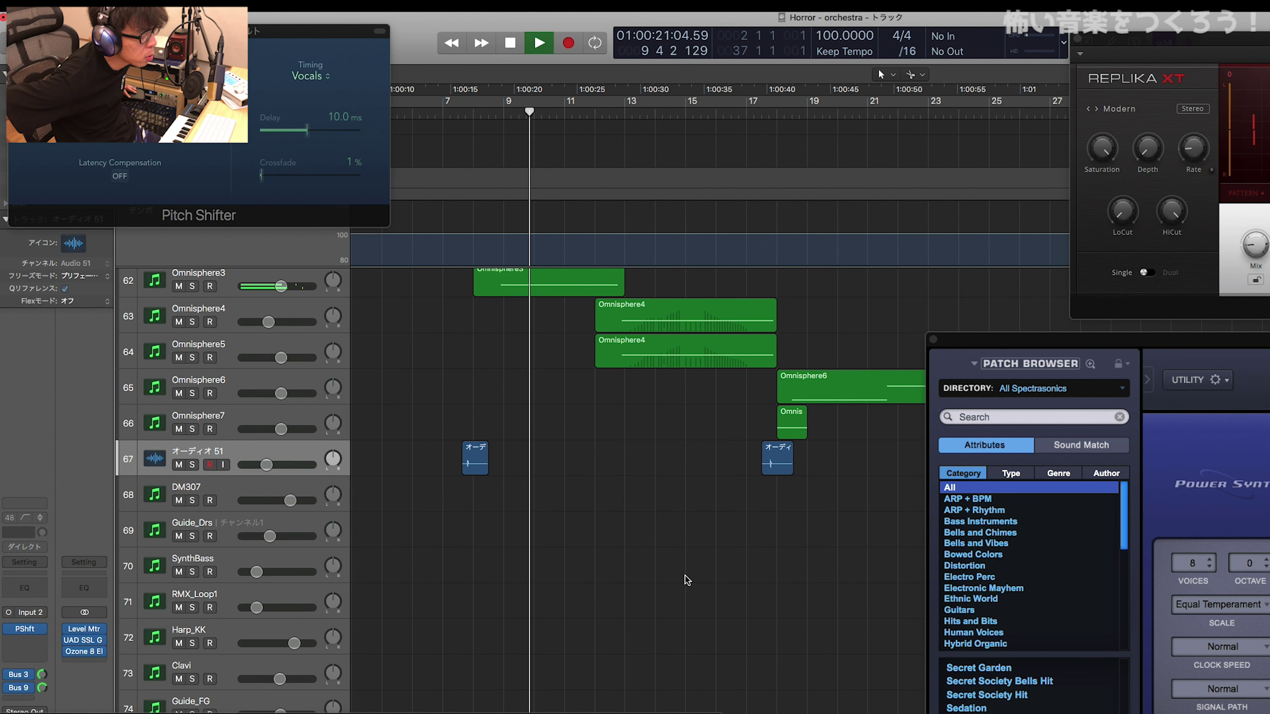
scroll(685, 580, "right", 3)
left_click_drag(653, 467, 898, 467)
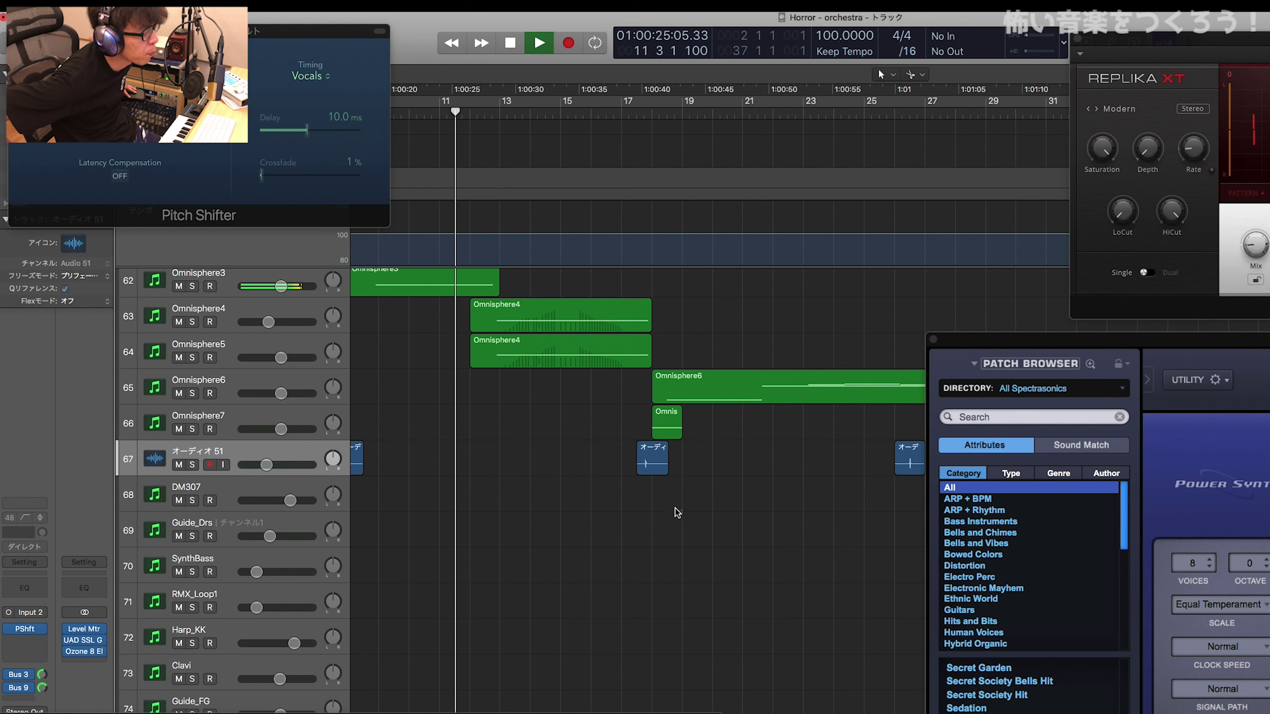
left_click_drag(639, 467, 661, 480)
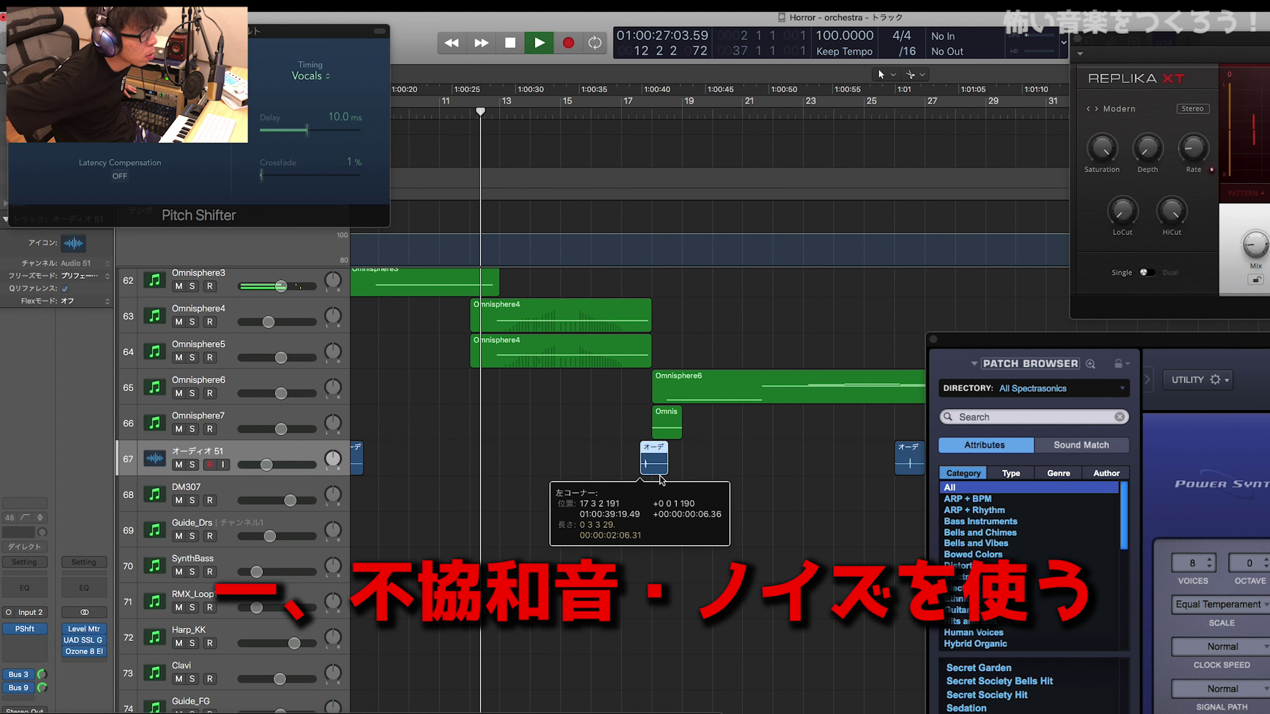
left_click_drag(896, 462, 902, 463)
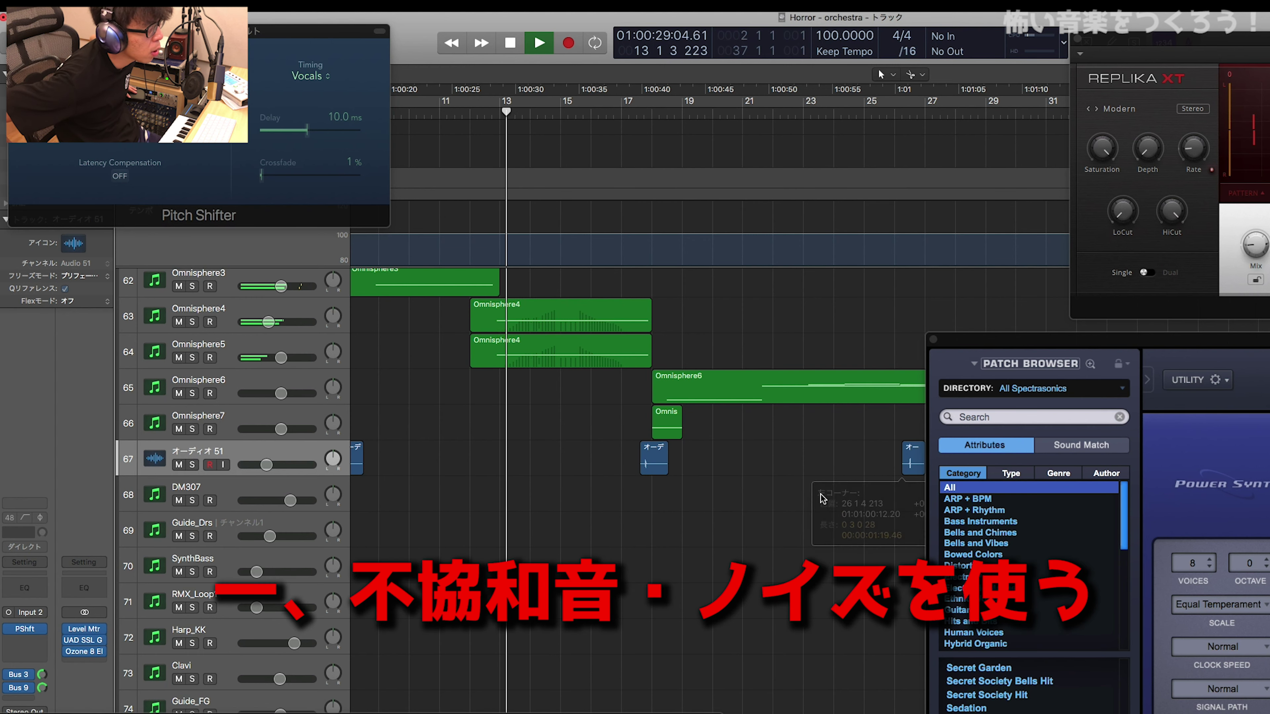
Step: Select all the green MIDI regions and display their notes together in the piano roll
key("super+Left")
key("super+Left")
key("super+Left")
key("super+Up")
key("super+Up")
key("super+Up")
scroll(706, 536, "up", 3)
scroll(707, 536, "left", 4)
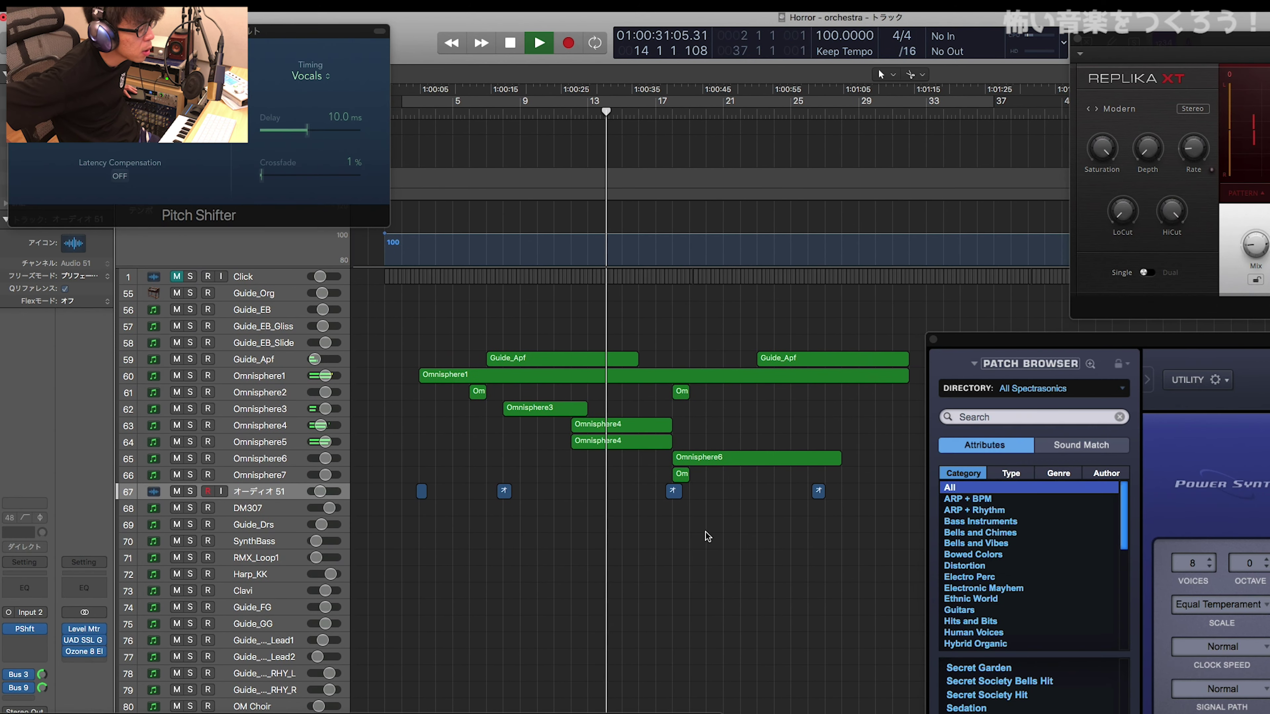
left_click(580, 441)
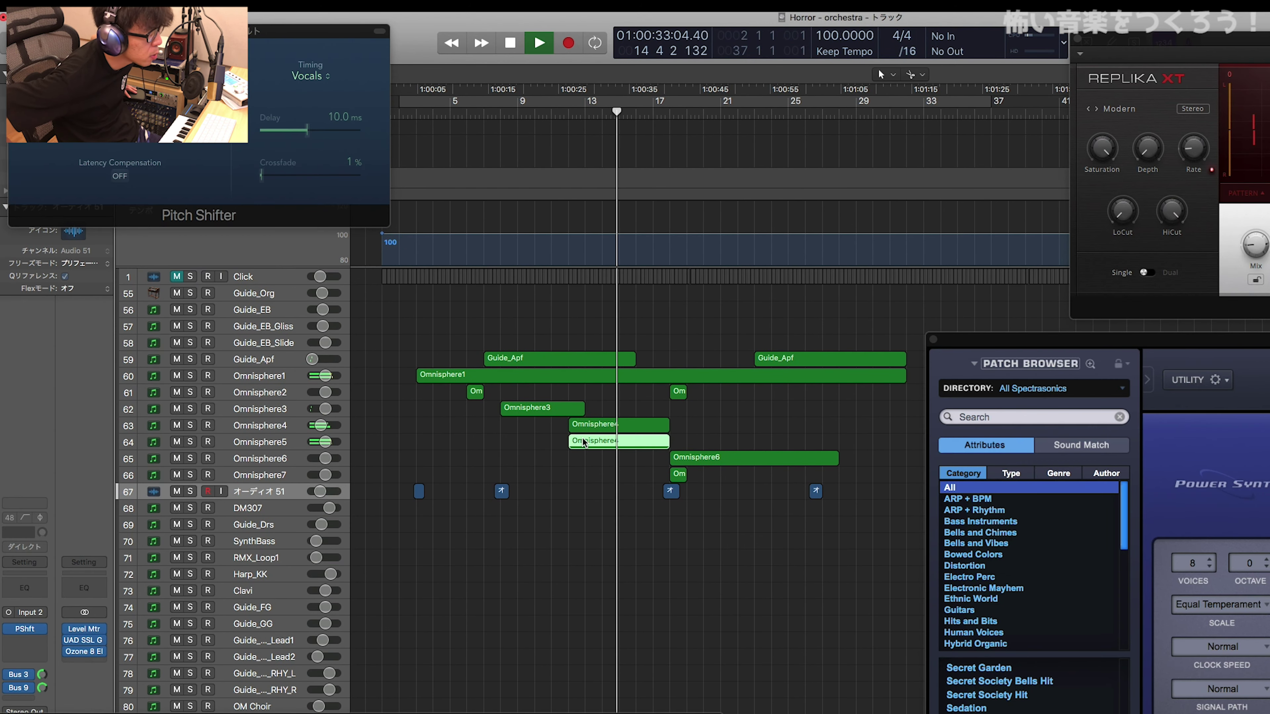
key("shift+c")
key("p")
key("super+Left")
key("super+Left")
key("super+Left")
key("super+Left")
key("super+Up")
key("super+Up")
key("super+Up")
key("super+Up")
key("super+Up")
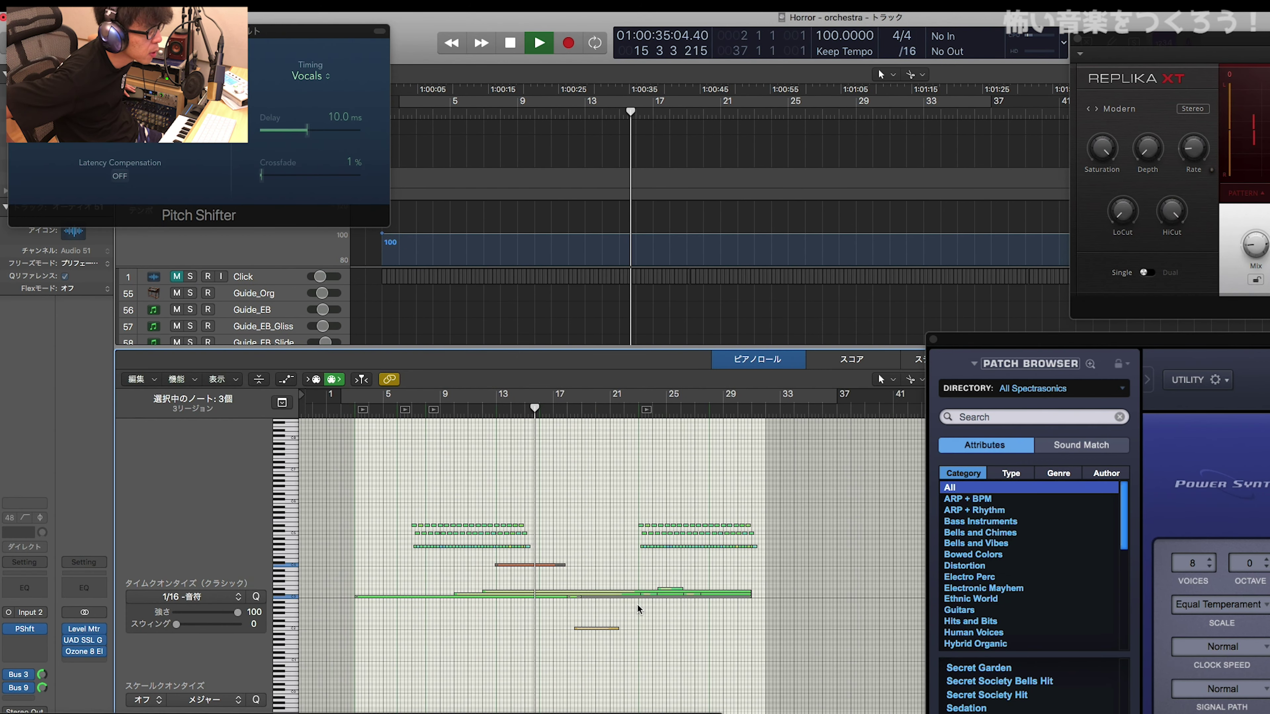
Step: Examine the pitches of the layered notes and the MIDI controller data of the selected regions in the piano roll
key("super+Down")
key("super+Down")
left_click(606, 612)
scroll(607, 613, "down", 3)
key("super+Down")
key("super+Down")
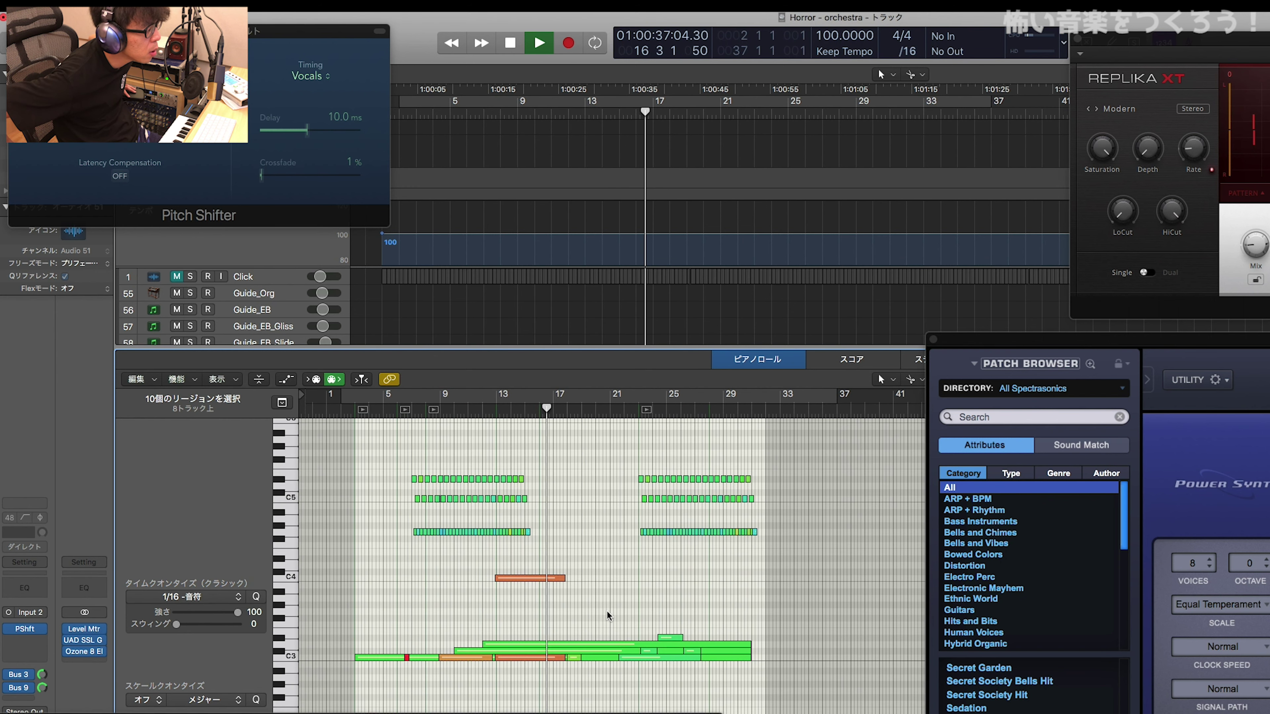
key("a")
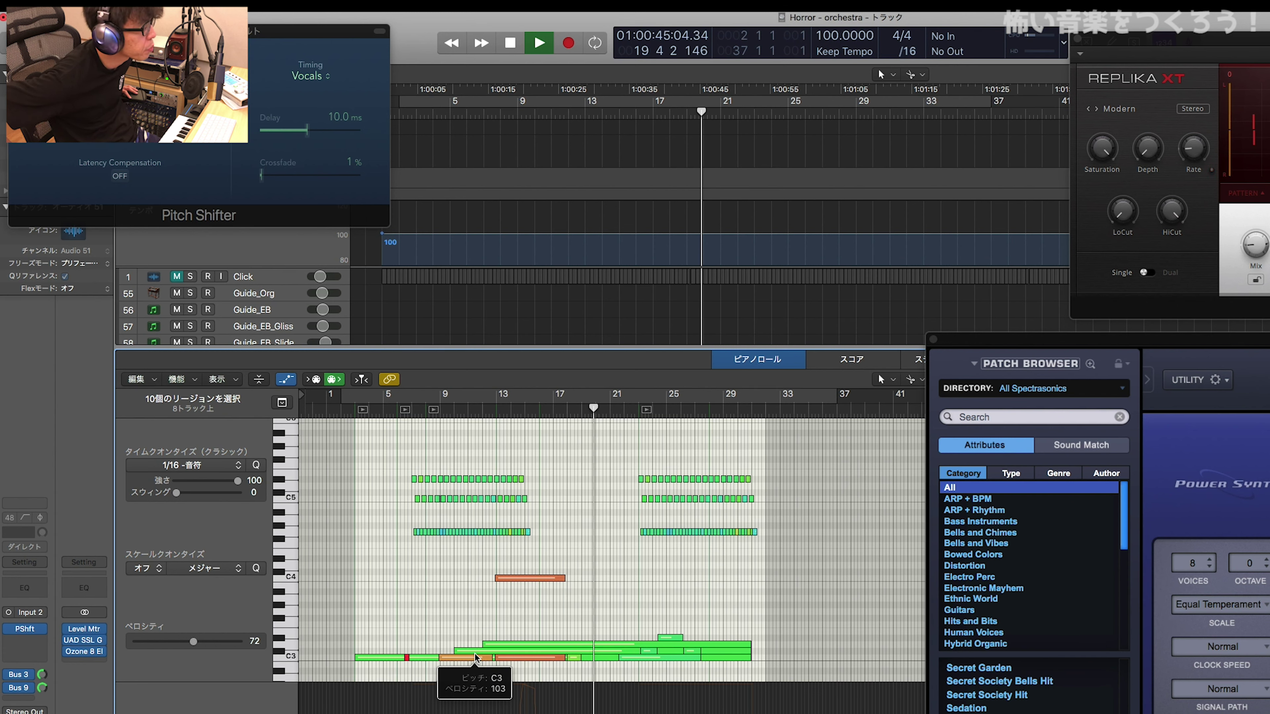
key("super+Right")
key("super+Right")
key("super+Right")
key("super+Right")
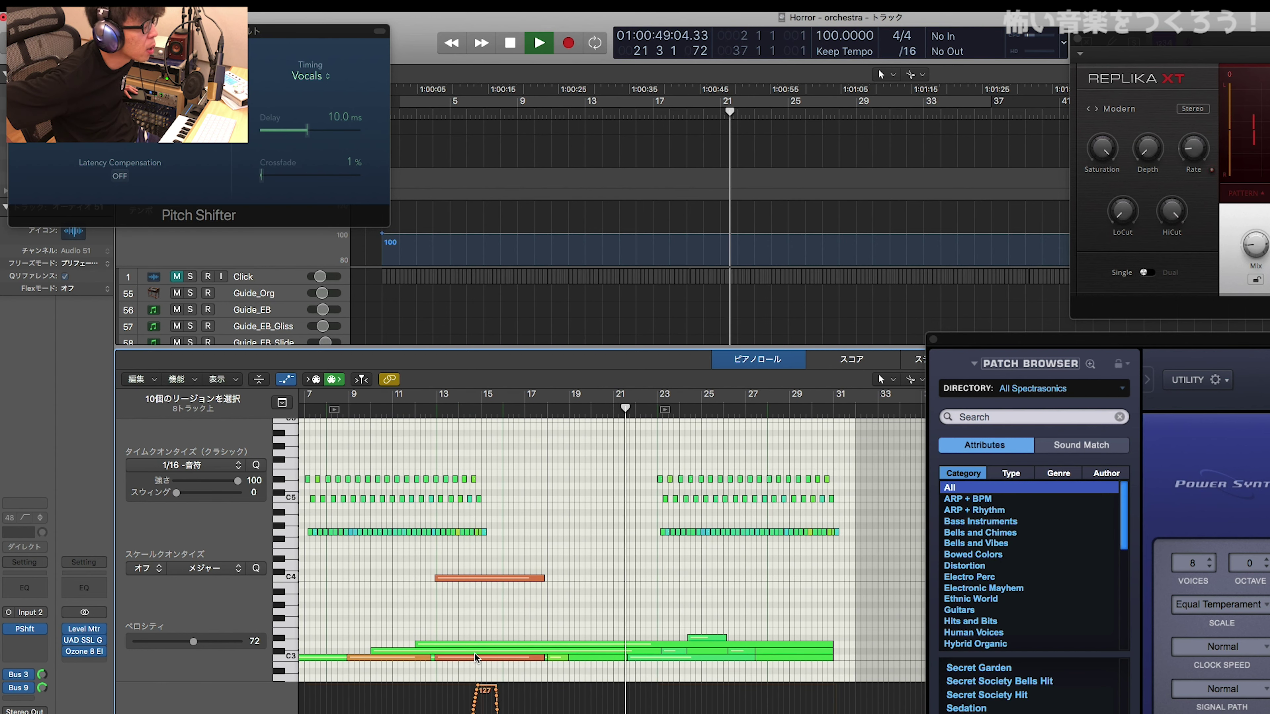
key("a")
scroll(523, 682, "up", 2)
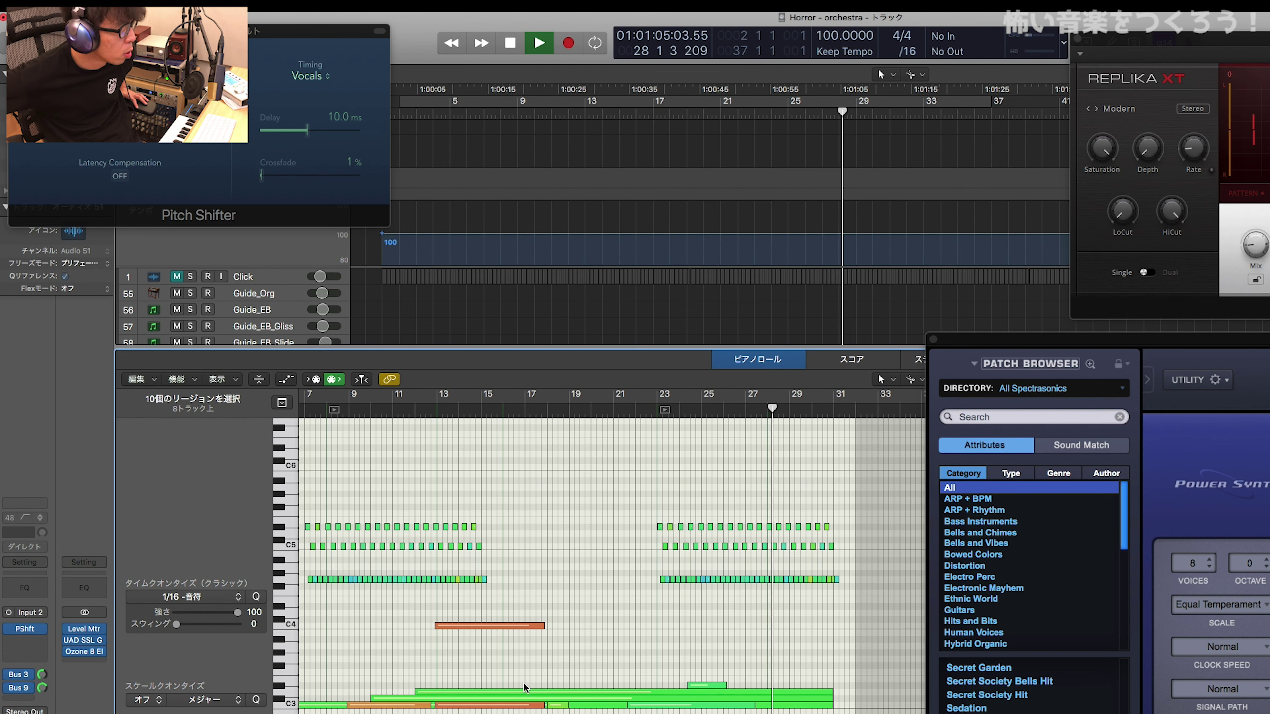
Step: Return from the piano roll to the Omnisphere4 track and move the Omnisphere window clear of the regions
key("p")
left_click(292, 429)
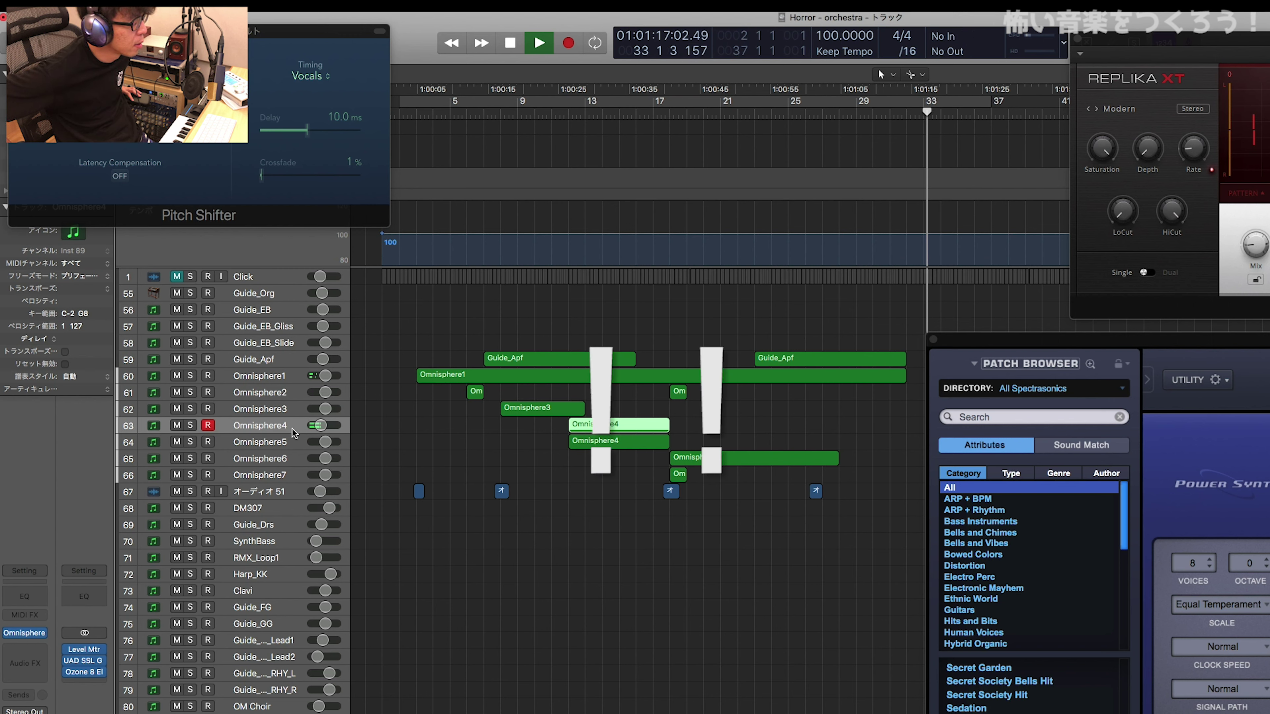
left_click_drag(955, 344, 1066, 358)
Step: Add a four-bar Omnisphere4 region at bar 29 and turn cycle playback on for bars 2 to 37
left_click(987, 394)
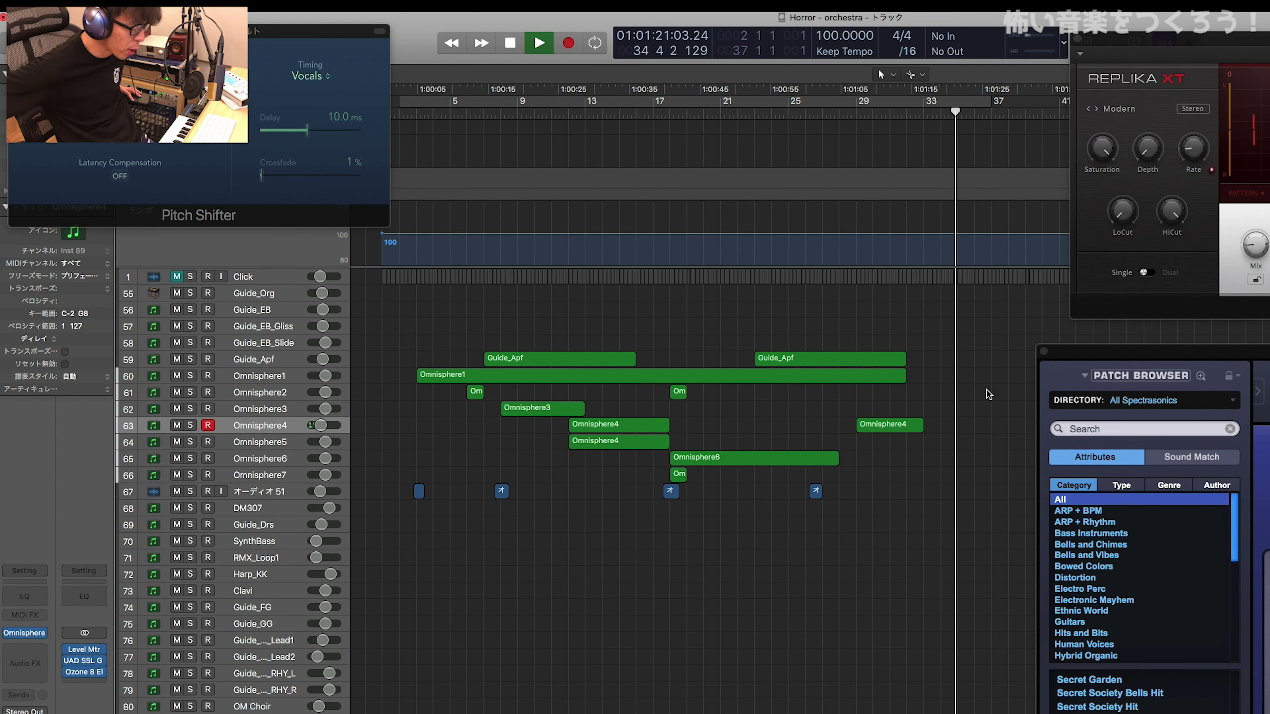
key("c")
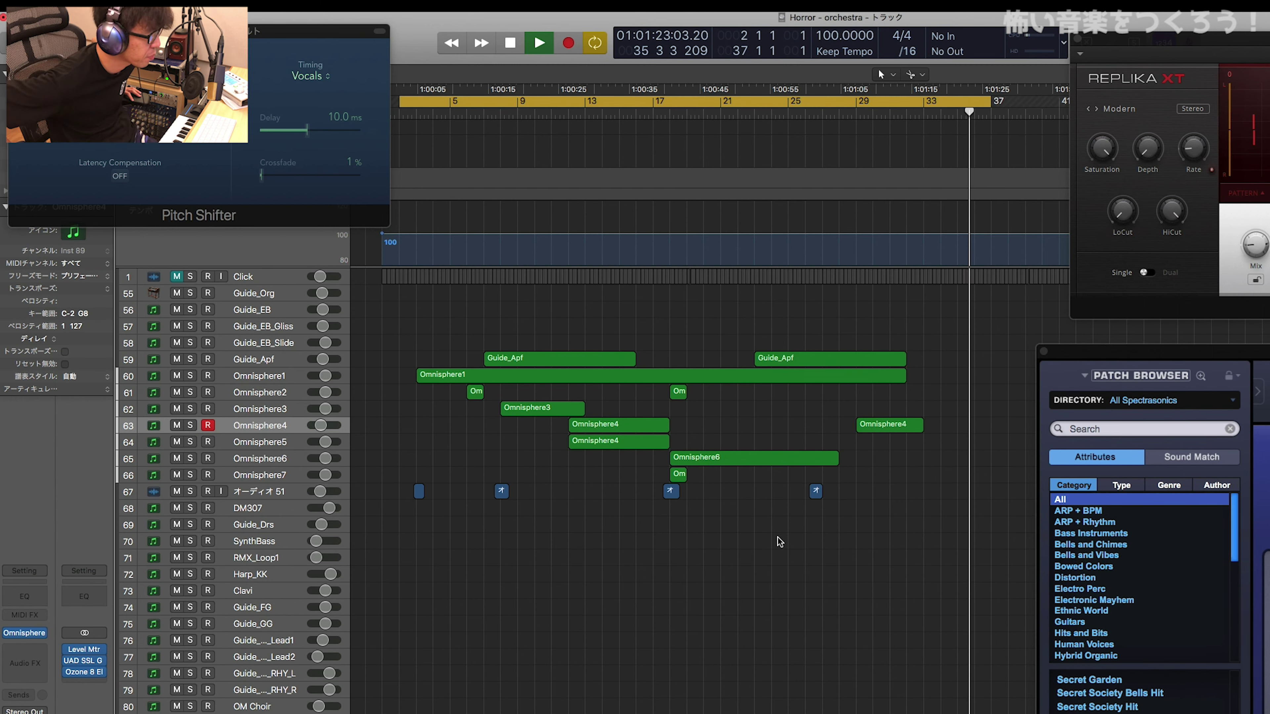